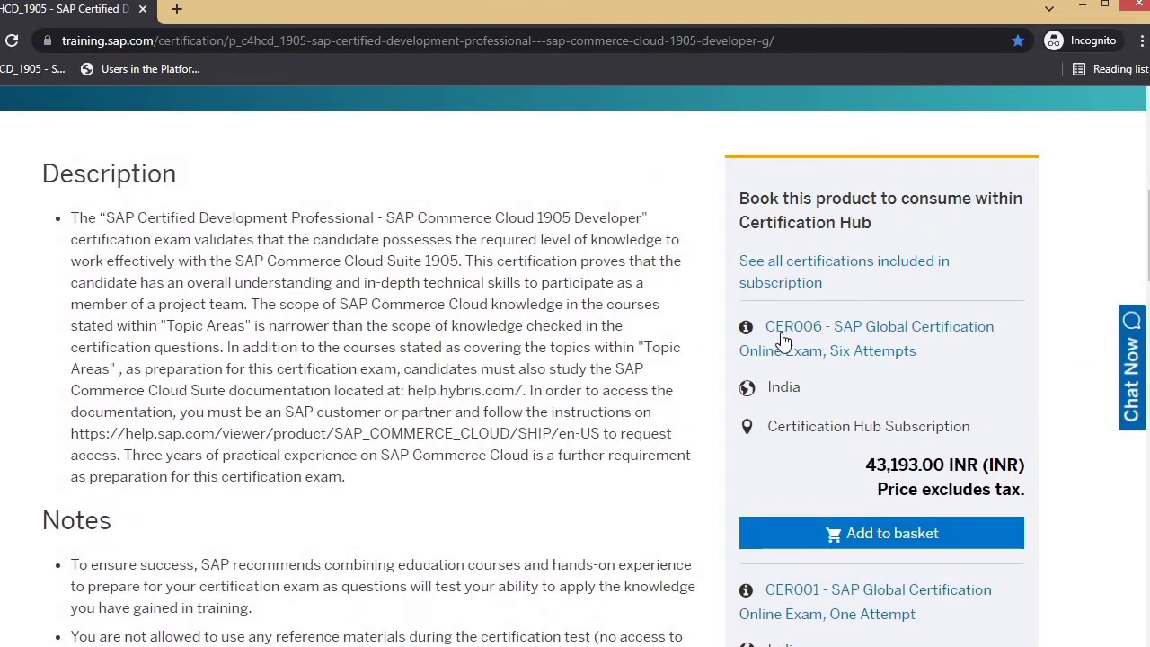
# - Compare the prices of the CER006 six-attempt and CER001 one-attempt certification exam offers
pyautogui.scroll(-1, 888, 421)
pyautogui.scroll(-1, 888, 422)
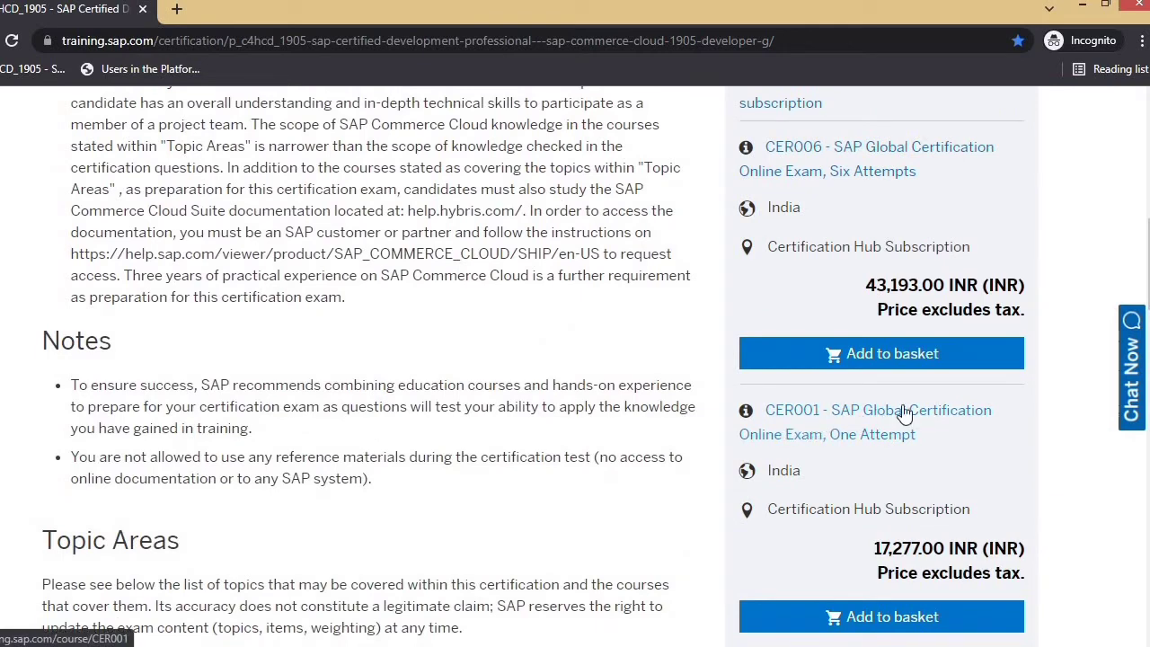
pyautogui.scroll(2, 978, 455)
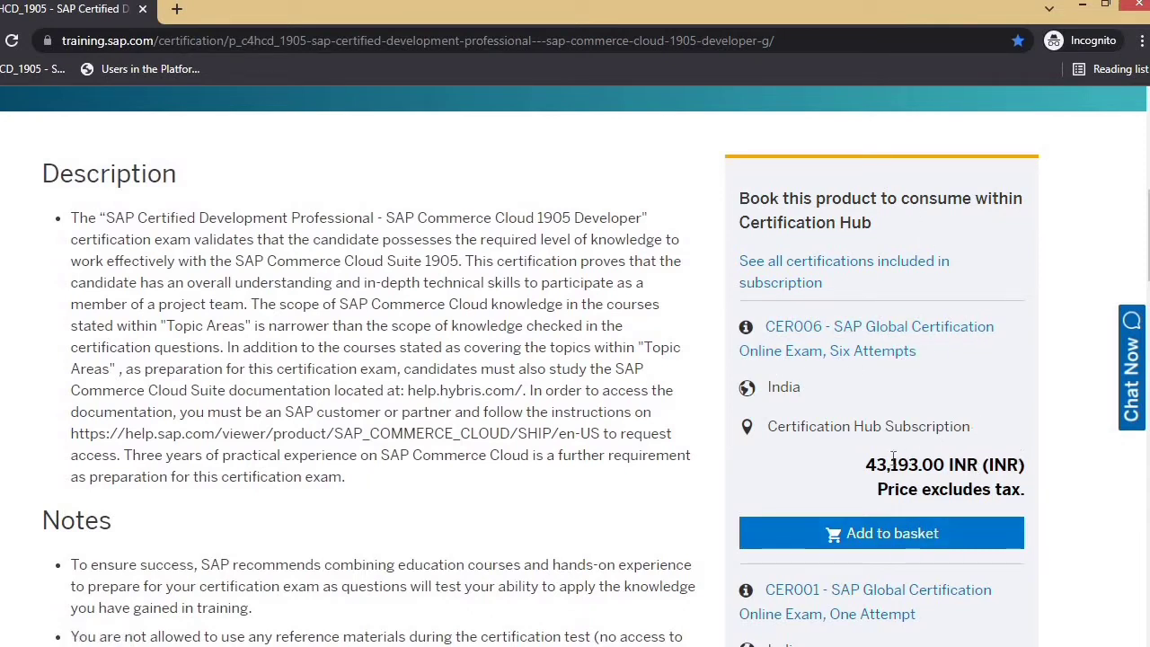
pyautogui.moveTo(866, 467); pyautogui.dragTo(1010, 465)
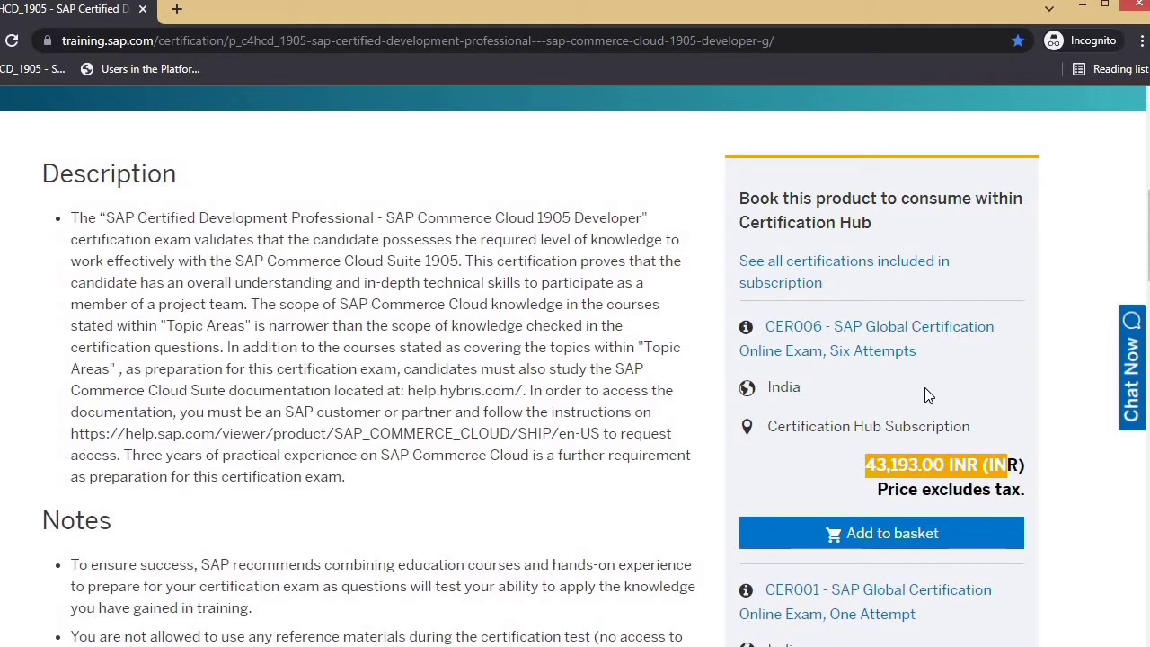
pyautogui.click(982, 422)
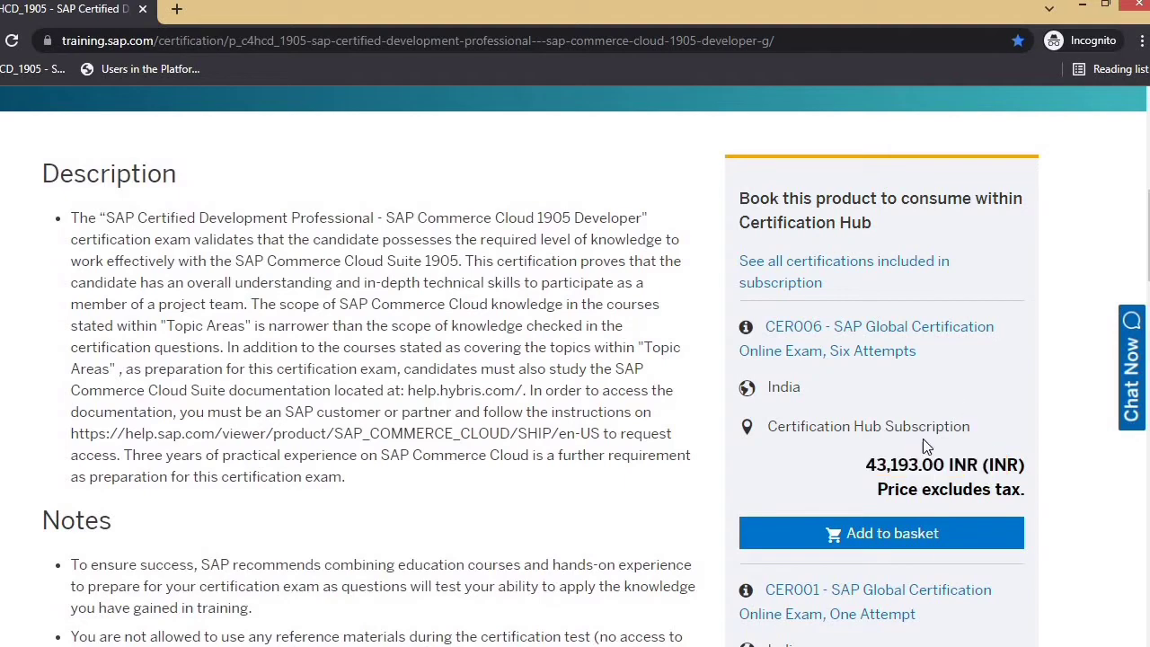
pyautogui.scroll(-1, 931, 459)
pyautogui.scroll(1, 919, 568)
pyautogui.scroll(-3, 920, 568)
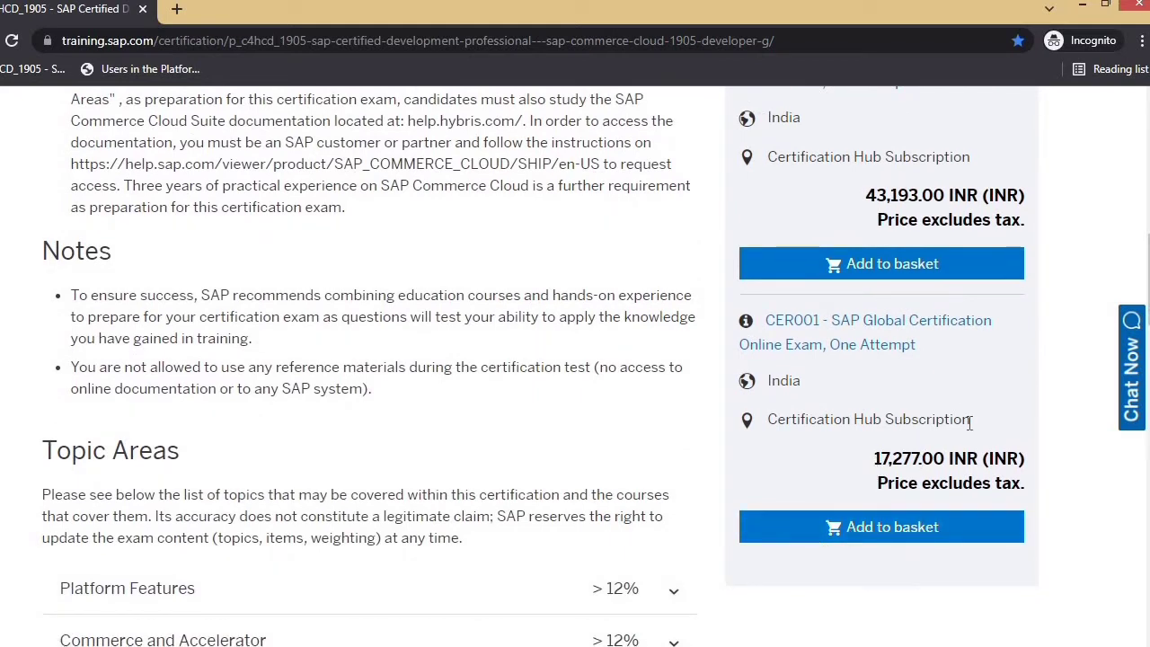
pyautogui.scroll(1, 927, 372)
pyautogui.scroll(1, 928, 372)
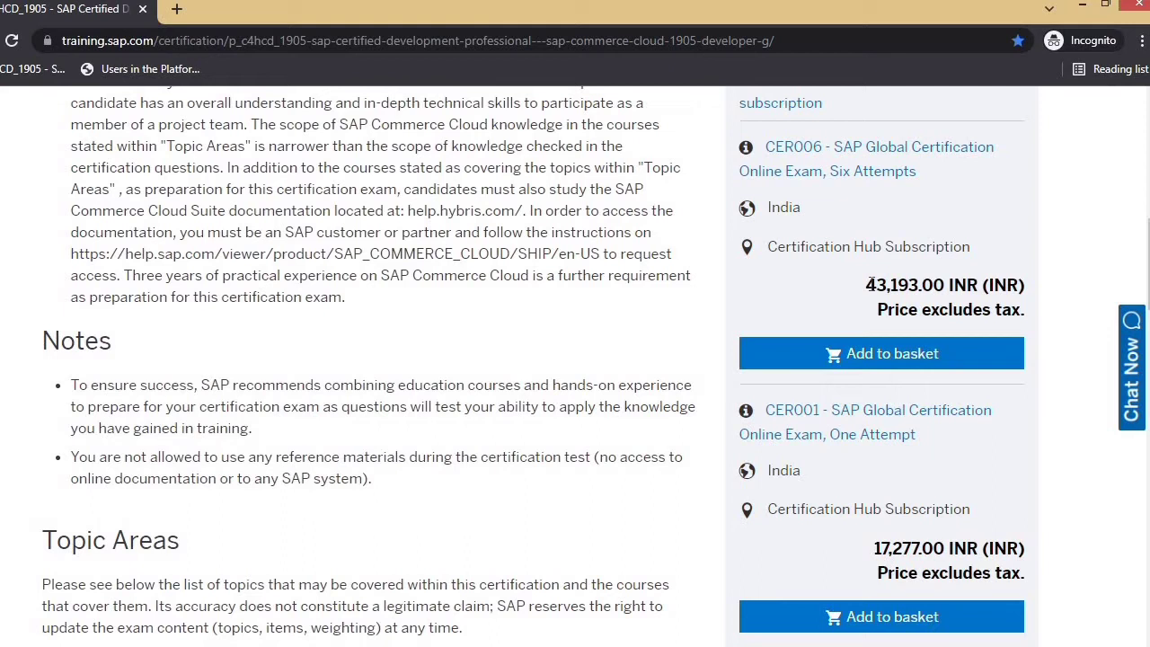
pyautogui.moveTo(866, 284); pyautogui.dragTo(945, 286)
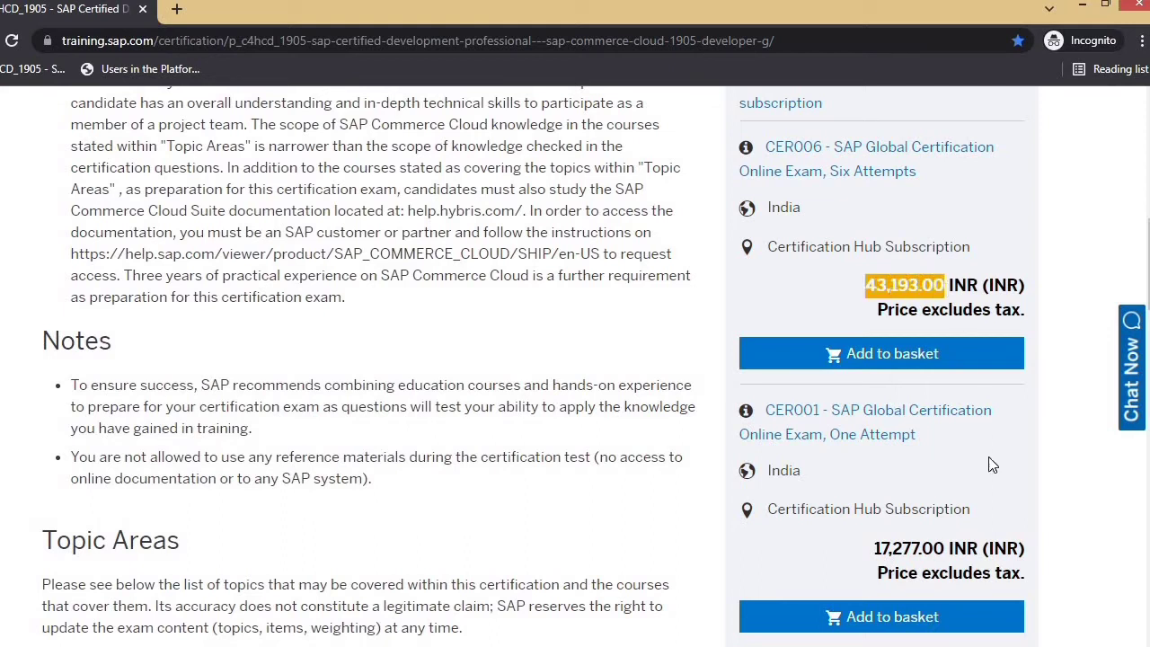
pyautogui.scroll(-1, 877, 459)
pyautogui.moveTo(877, 459); pyautogui.dragTo(950, 461)
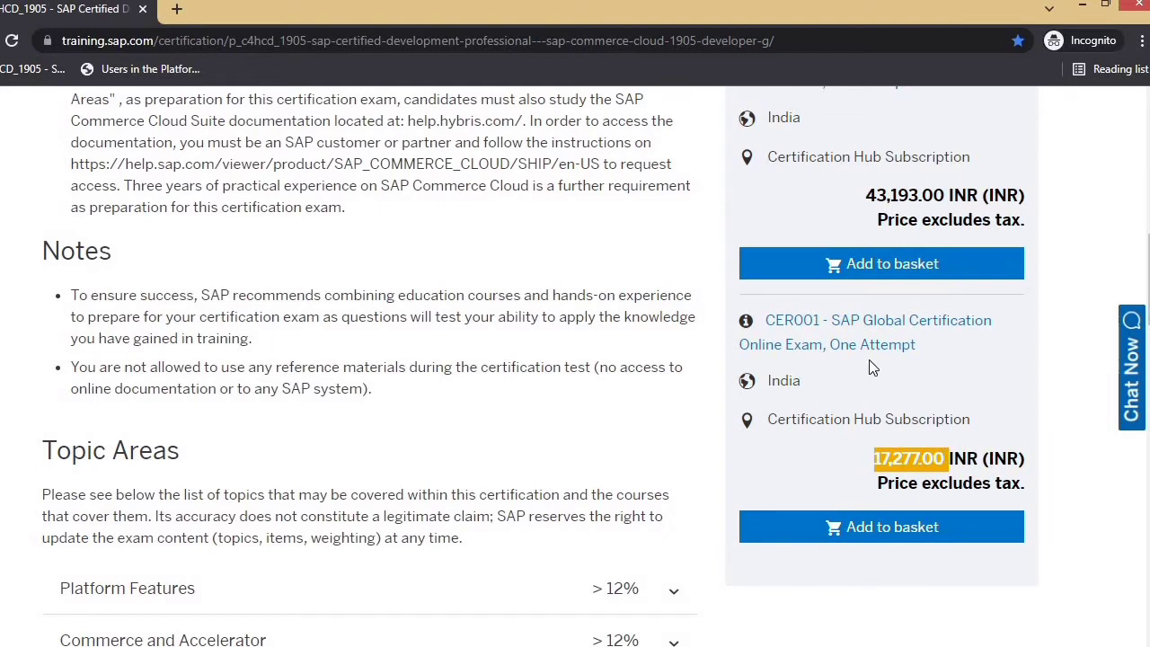
# - Add the CER006 six-attempt SAP Global Certification Online Exam to the basket and proceed to the basket
pyautogui.scroll(1, 881, 412)
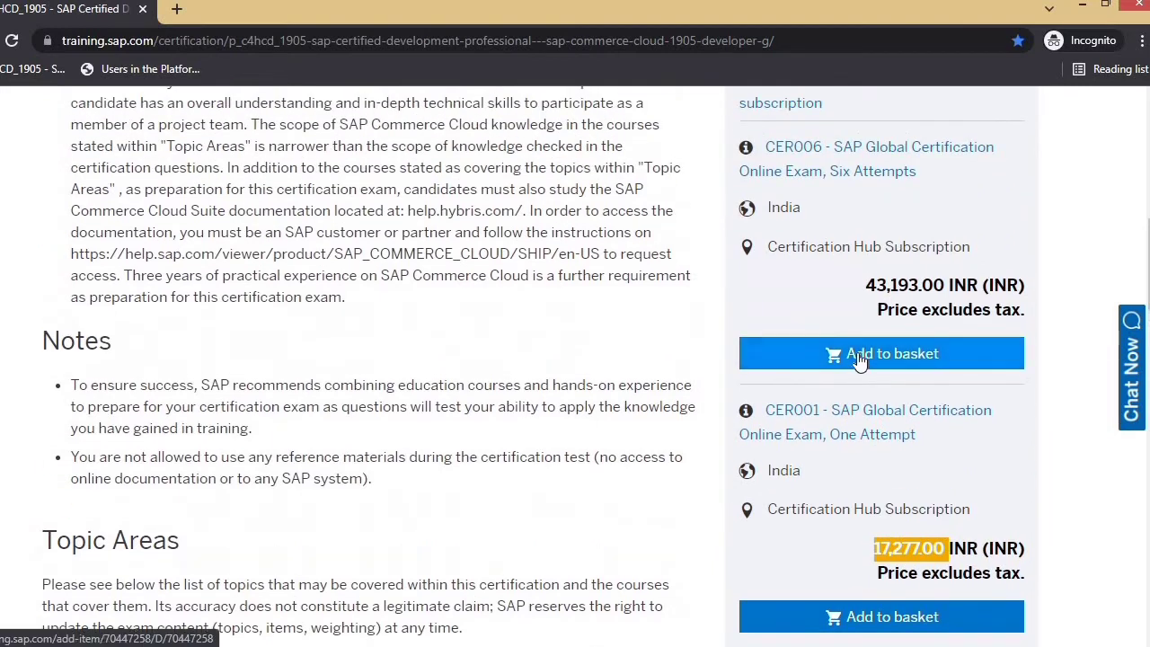
pyautogui.click(860, 356)
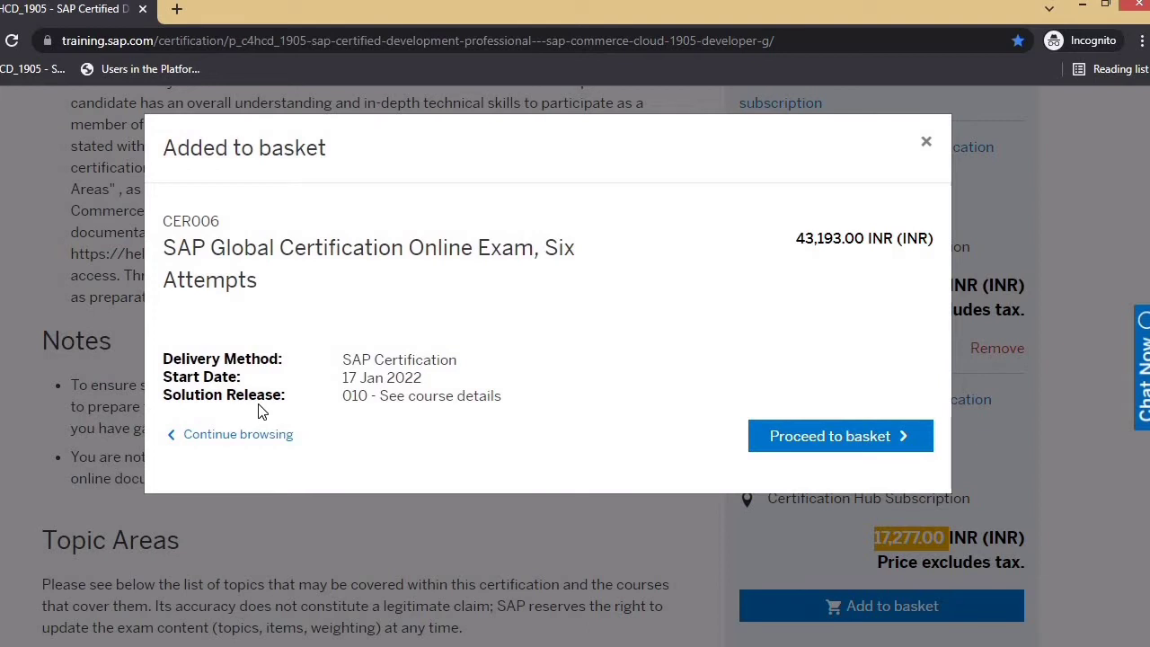
pyautogui.click(809, 440)
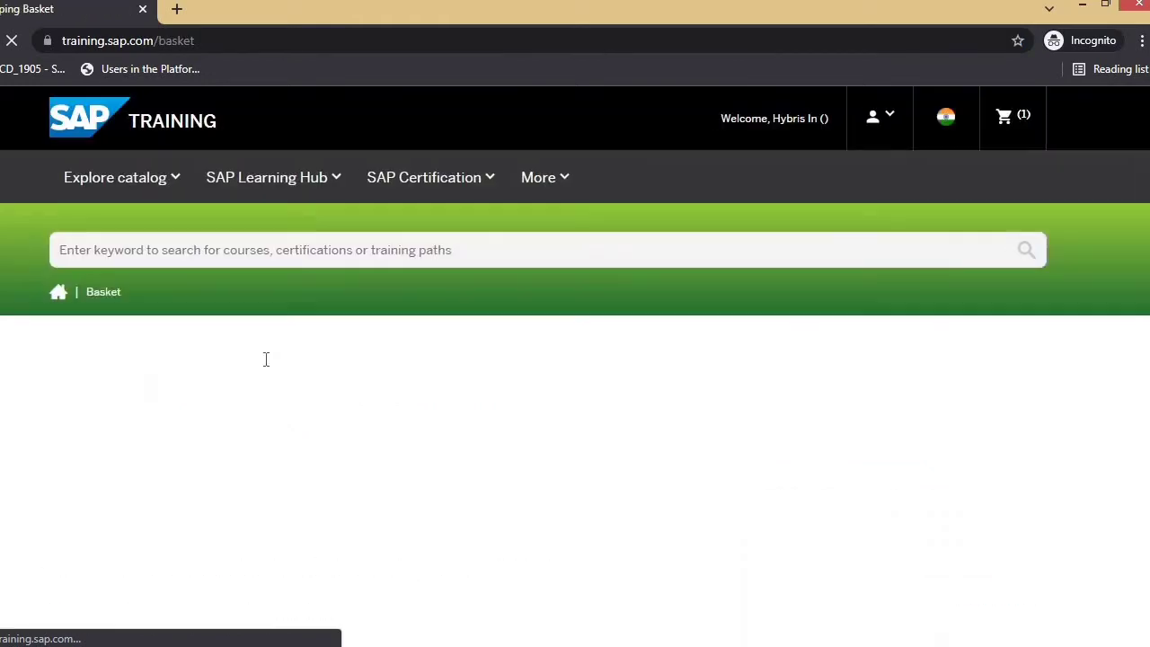
pyautogui.scroll(-4, 281, 513)
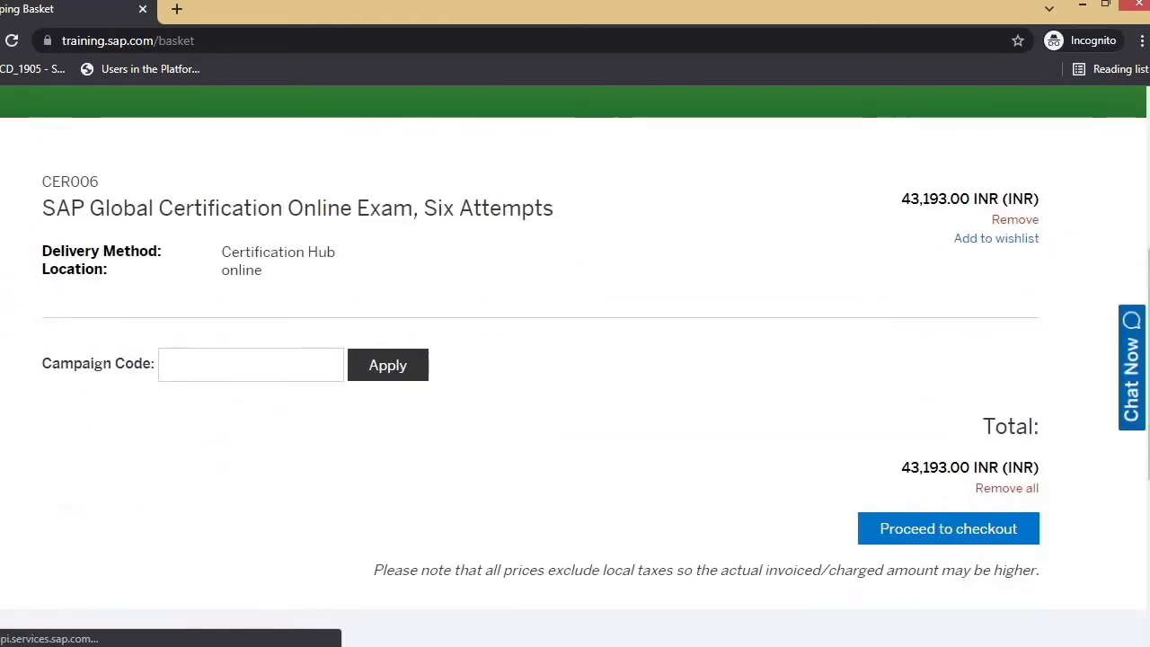
# - Switch to Notepad, review the completed certification steps and the Place the order step in HybrisCertification.txt, and return to the basket
pyautogui.hotkey('alt', 'Tab')
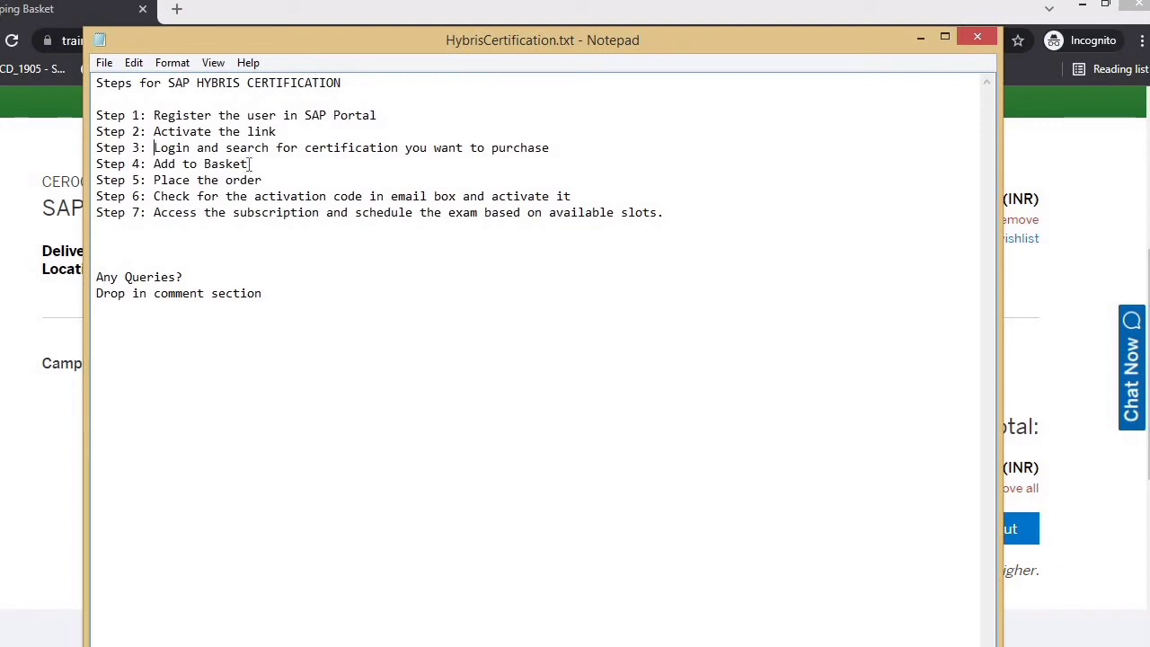
pyautogui.moveTo(248, 164); pyautogui.dragTo(93, 117)
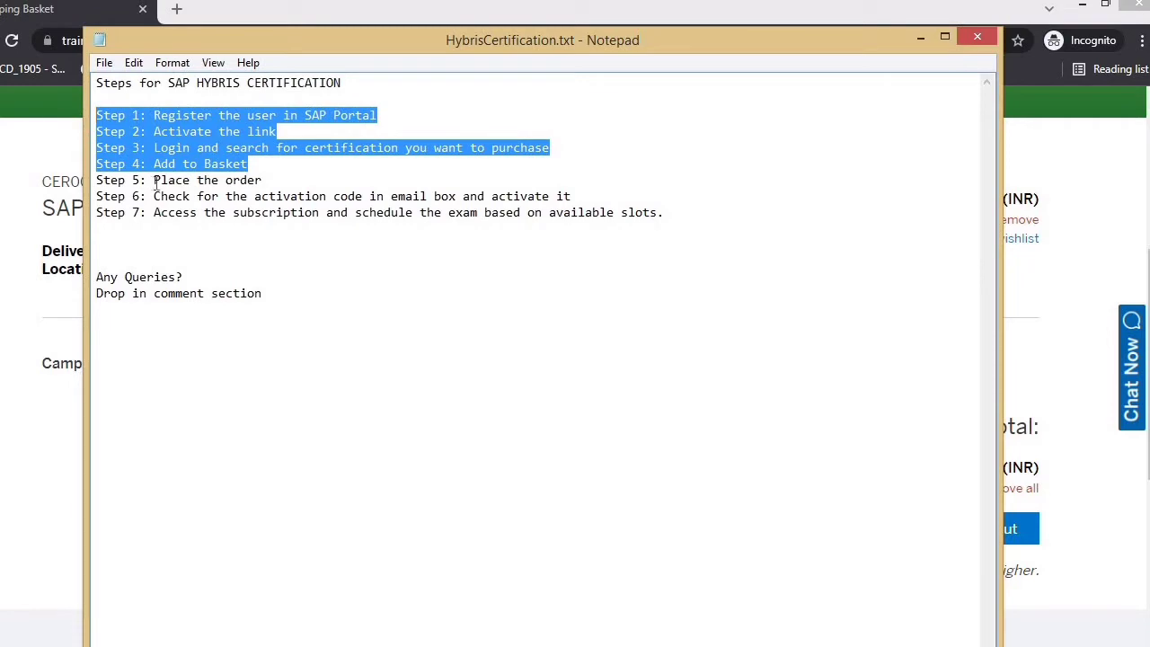
pyautogui.click(168, 195)
pyautogui.moveTo(260, 180); pyautogui.dragTo(153, 180)
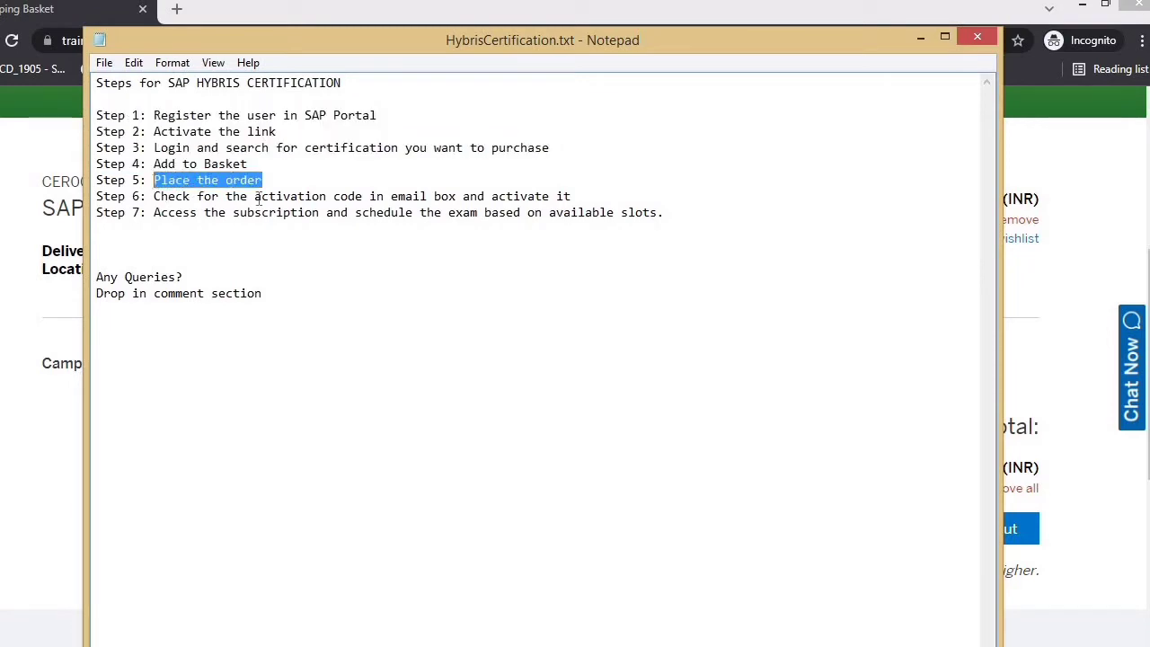
pyautogui.click(920, 40)
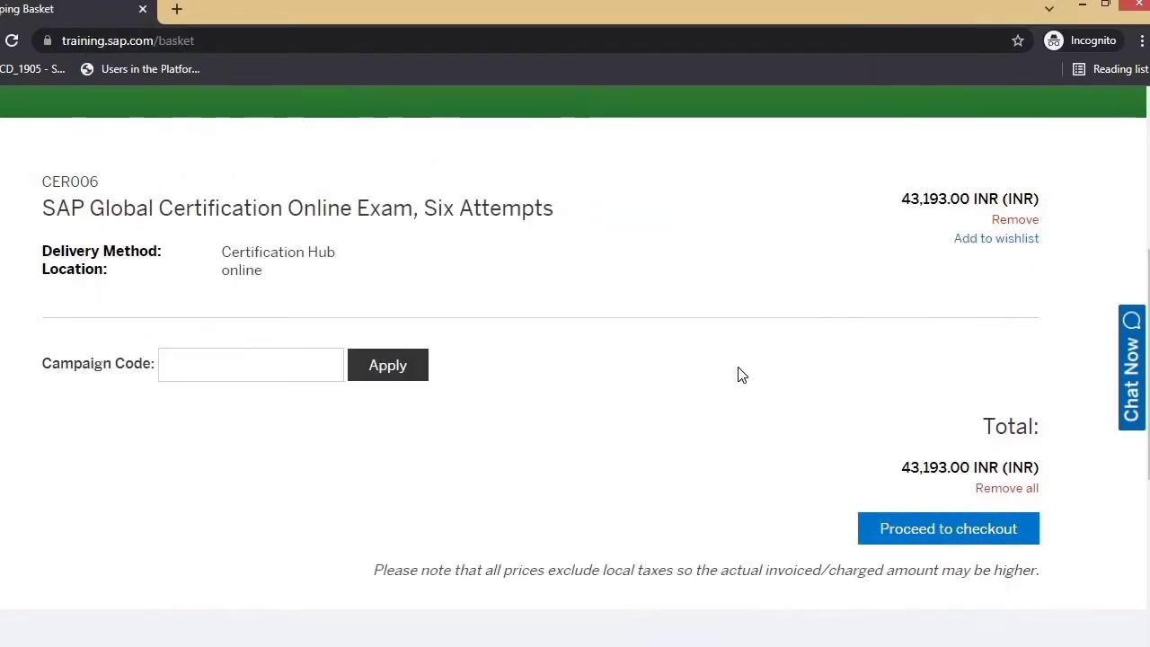
# - Proceed to checkout with the six-attempt exam and check the order's estimated tax and price including tax
pyautogui.scroll(-2, 737, 411)
pyautogui.scroll(3, 791, 478)
pyautogui.scroll(-2, 781, 472)
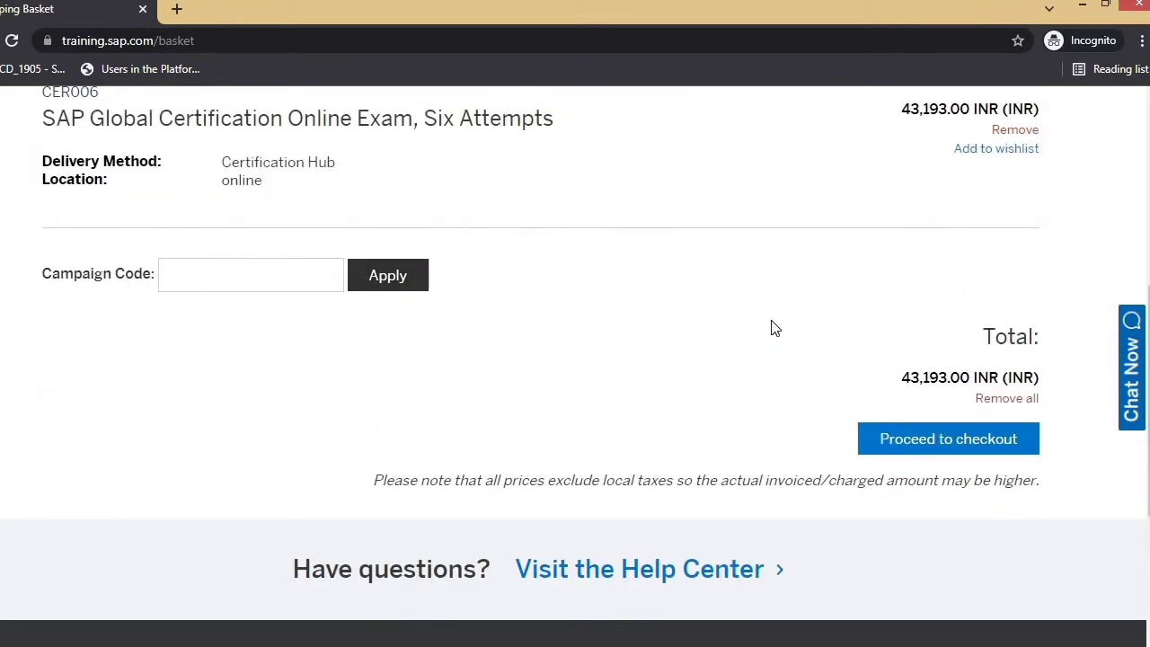
pyautogui.scroll(2, 710, 394)
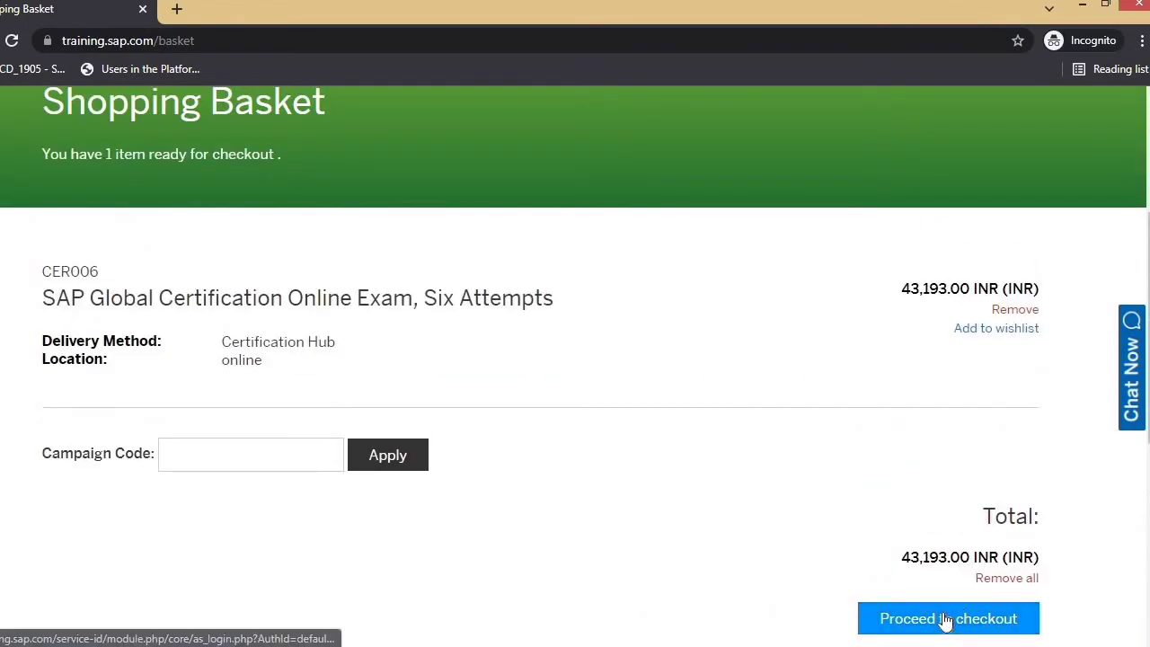
pyautogui.click(947, 619)
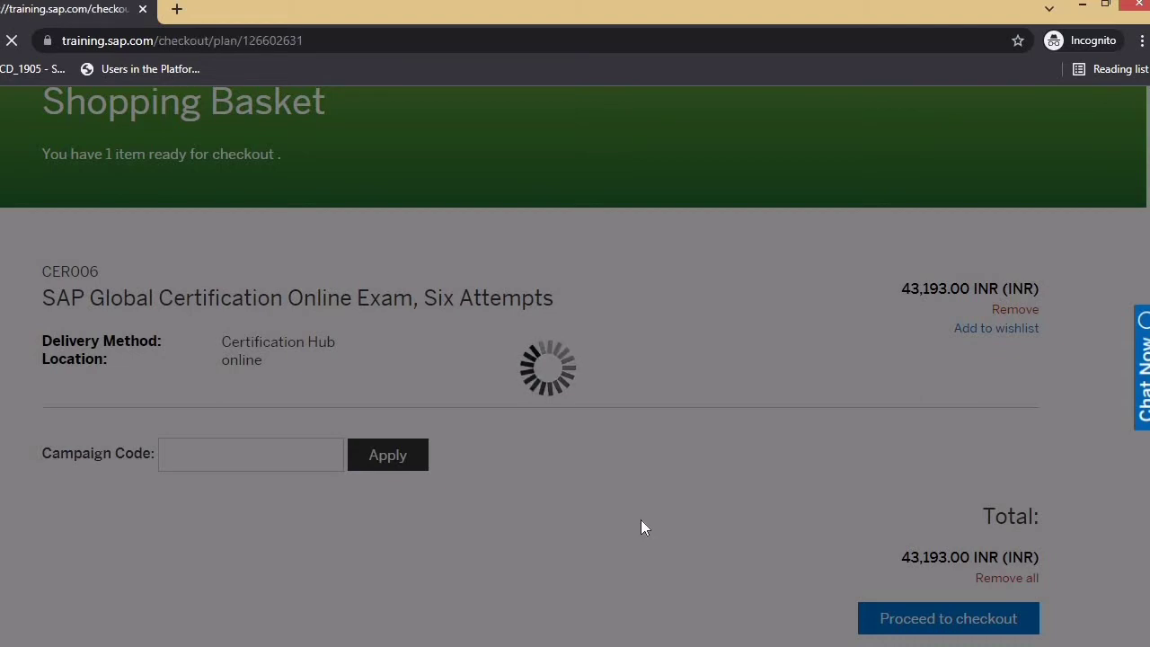
pyautogui.scroll(-1, 729, 500)
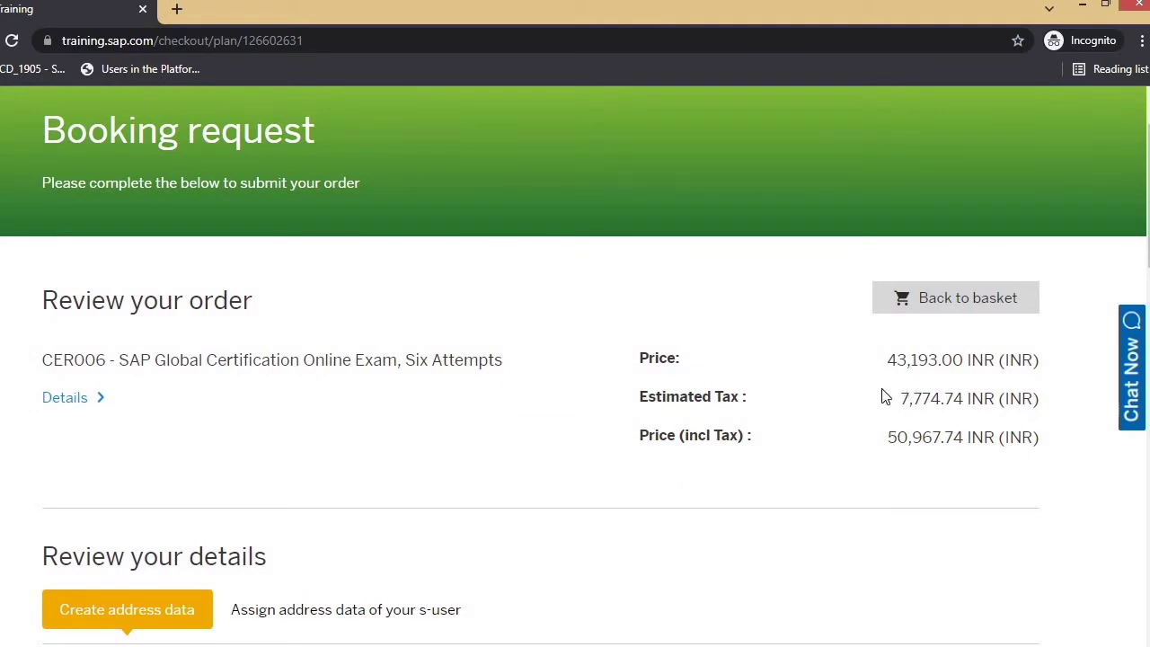
pyautogui.moveTo(1033, 398); pyautogui.dragTo(1034, 437)
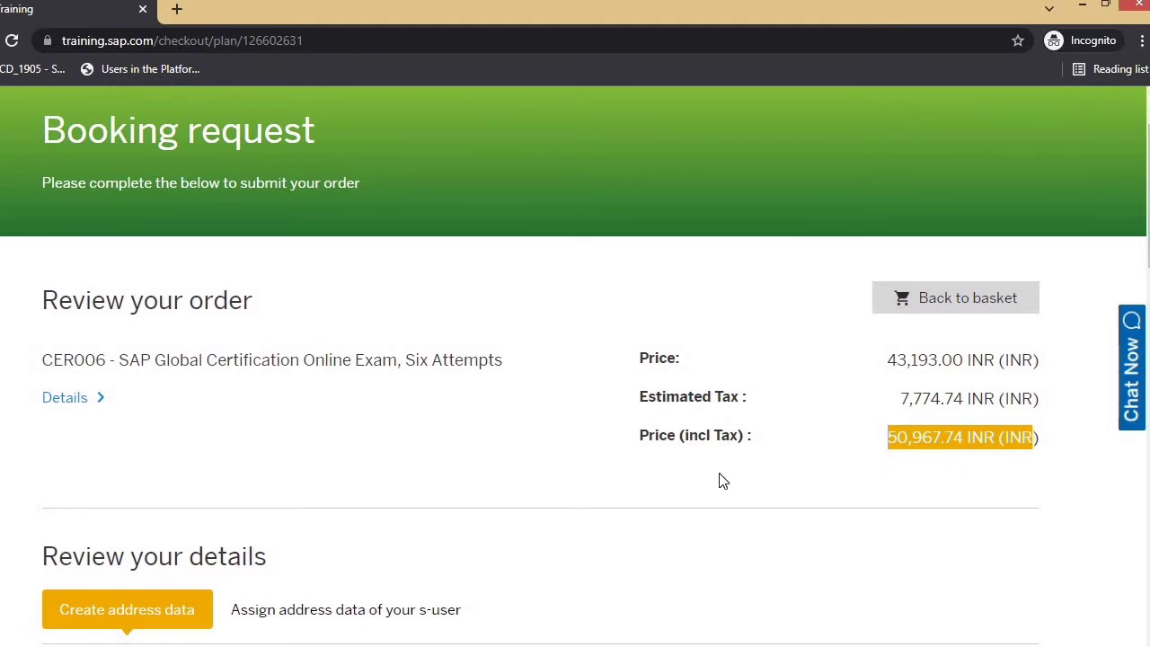
# - Set the company booking option in the order's company details to I am self employed
pyautogui.scroll(-3, 506, 540)
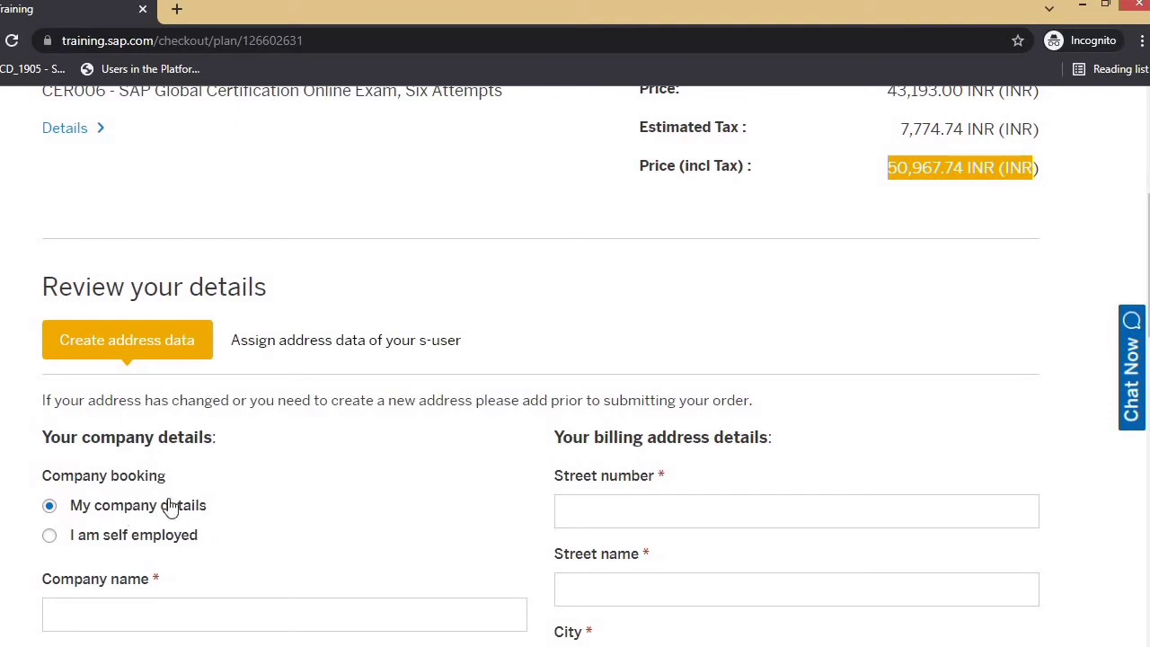
pyautogui.scroll(2, 231, 510)
pyautogui.scroll(-3, 231, 509)
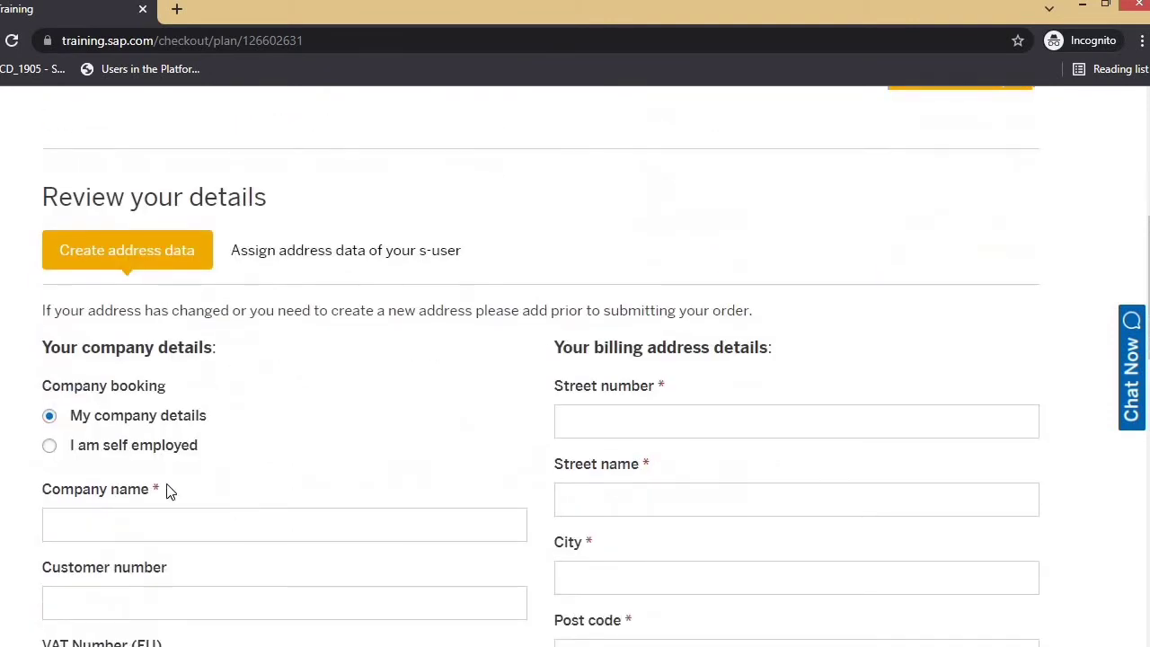
pyautogui.click(48, 445)
# - Fill in the required phone number in the company details
pyautogui.scroll(-2, 314, 464)
pyautogui.scroll(-2, 314, 464)
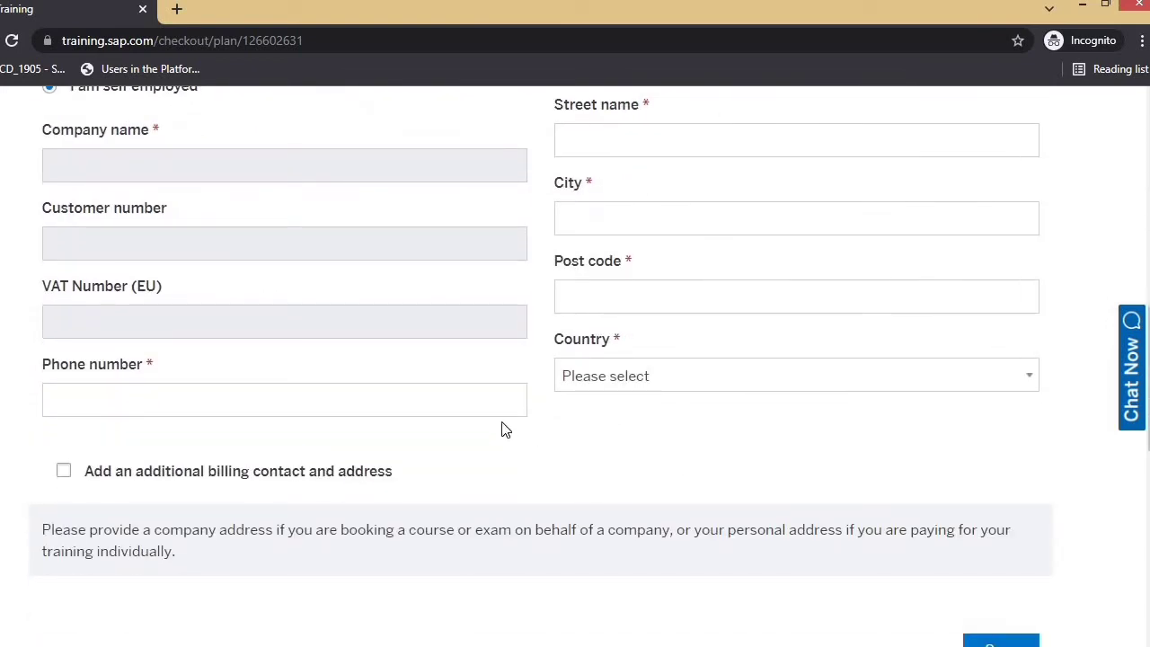
pyautogui.click(378, 402)
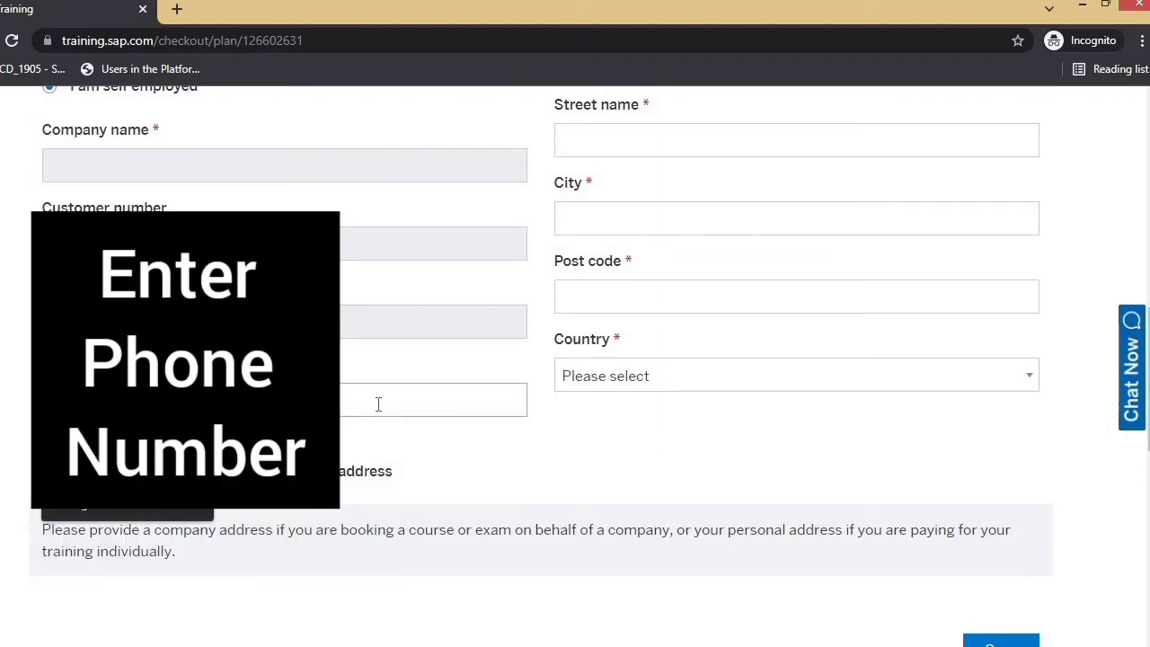
pyautogui.write('123456')
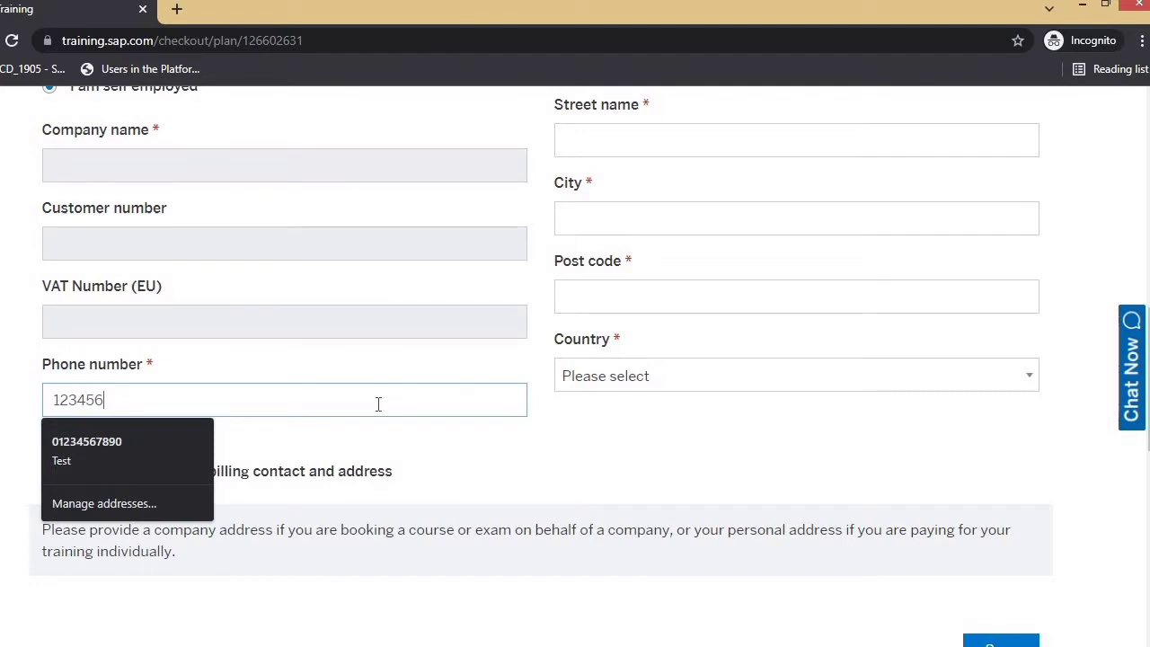
pyautogui.write('7890')
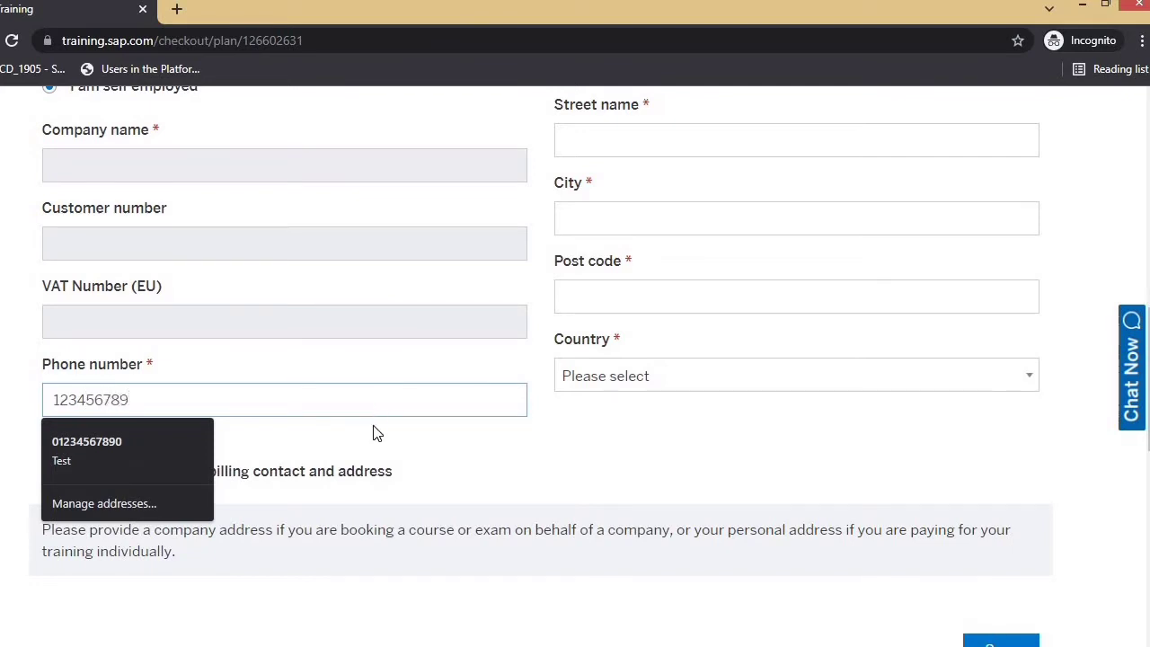
pyautogui.click(428, 454)
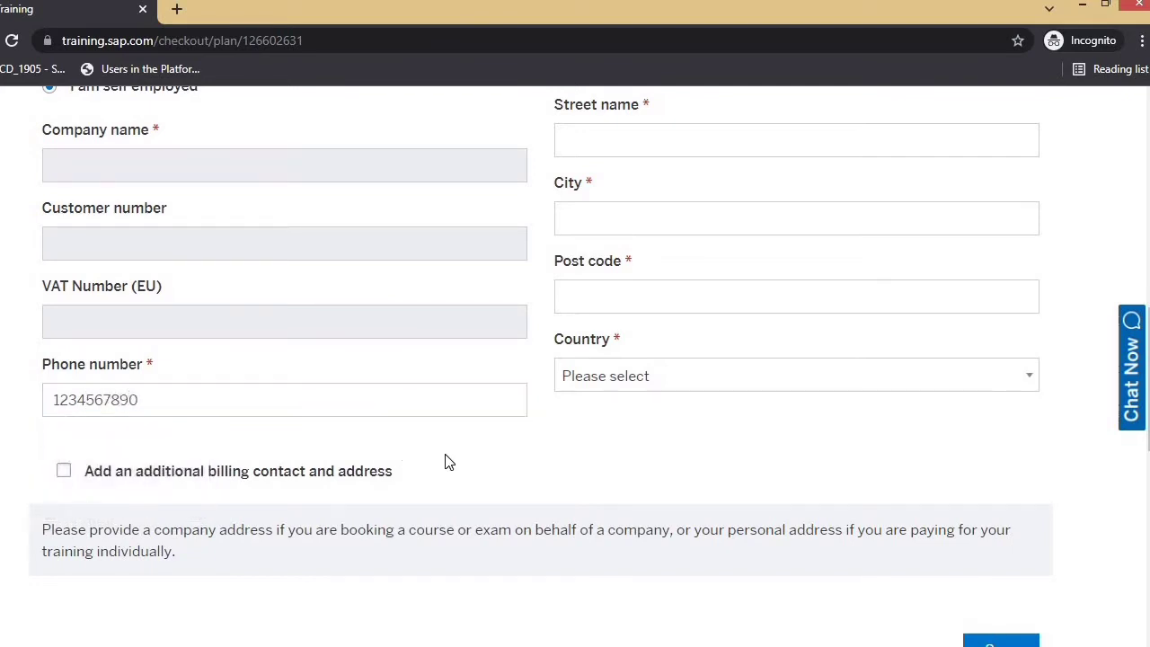
# - Enter Test as the street number, street name, city and post code of the billing address
pyautogui.scroll(-1, 662, 508)
pyautogui.scroll(5, 596, 506)
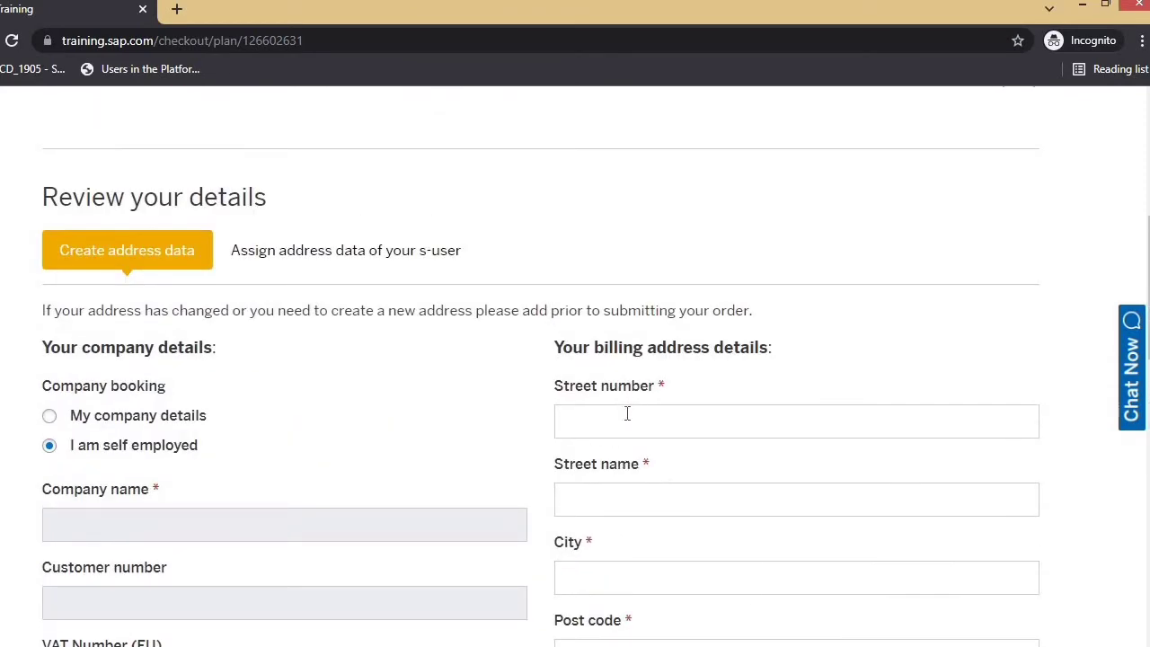
pyautogui.click(627, 413)
pyautogui.write('Test')
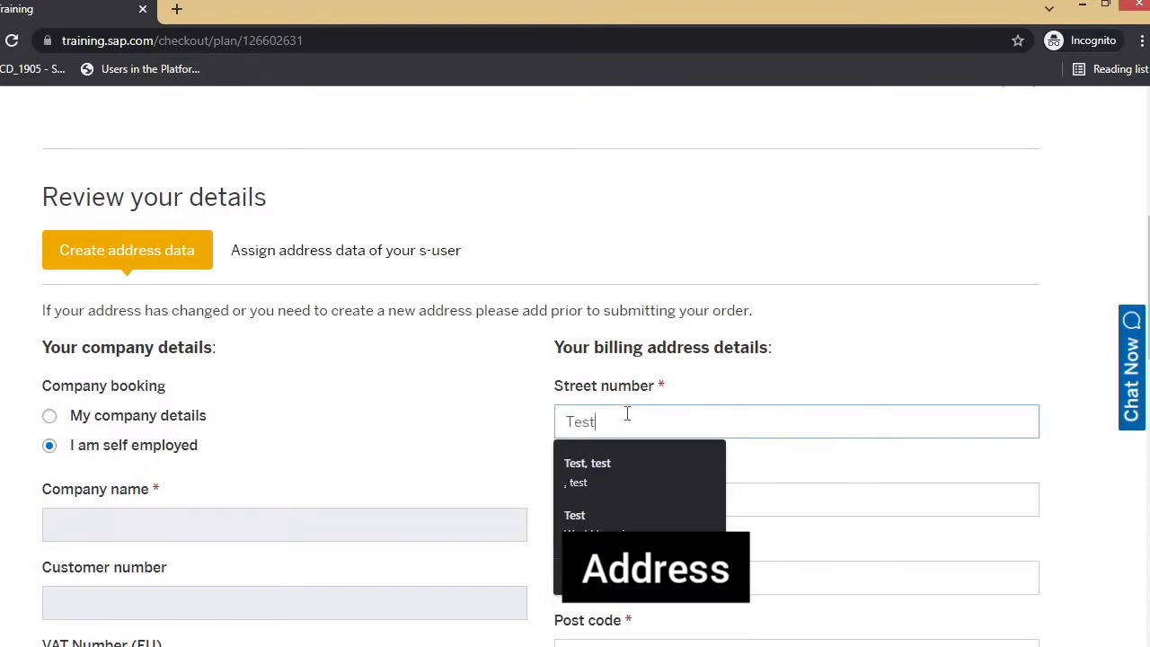
pyautogui.press('Tab')
pyautogui.write('Test')
pyautogui.press('Tab')
pyautogui.write('Test')
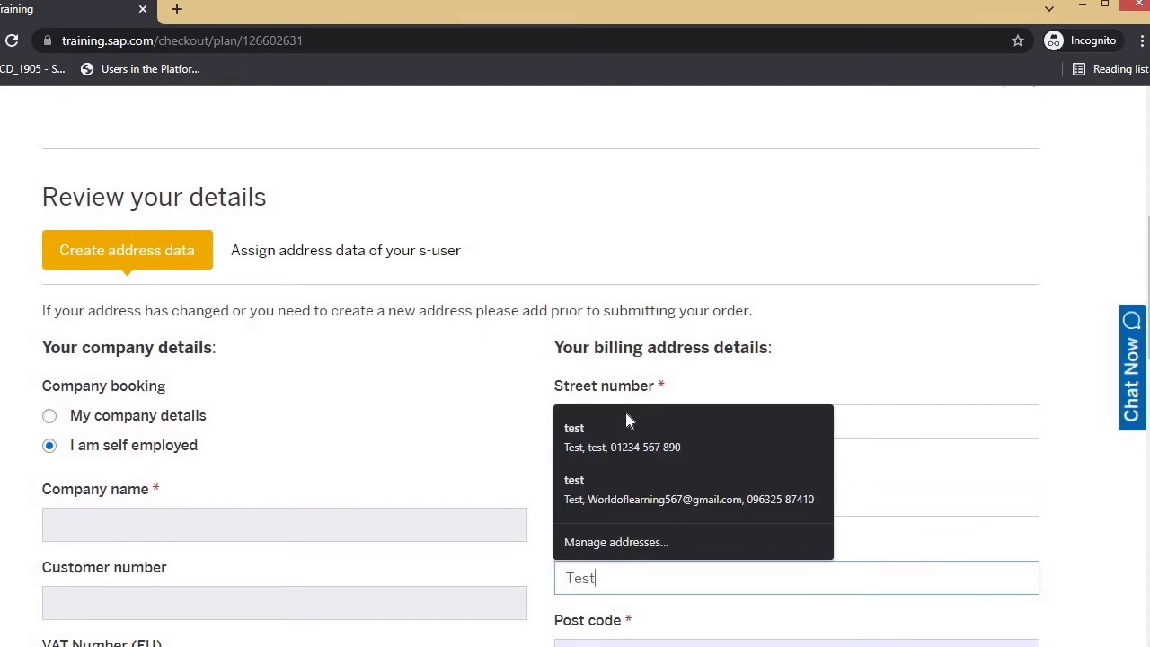
pyautogui.press('Tab')
pyautogui.scroll(1, 737, 558)
pyautogui.scroll(-2, 681, 535)
pyautogui.scroll(-1, 611, 468)
pyautogui.write('Test')
pyautogui.press('Tab')
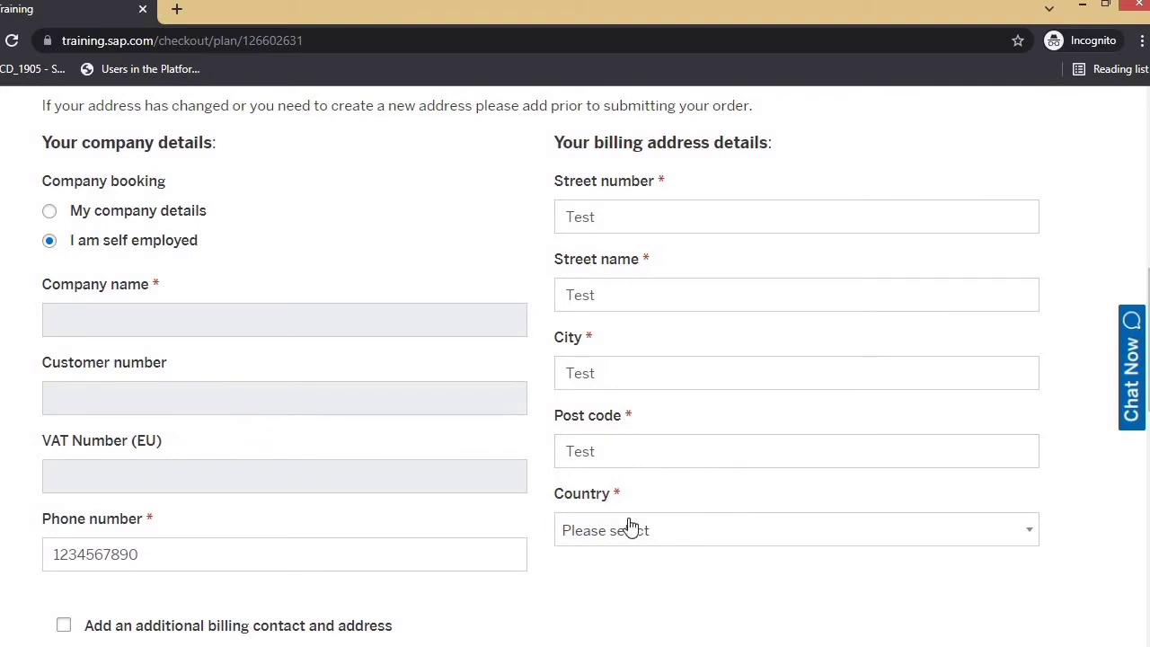
# - Set the billing address country to India
pyautogui.click(631, 528)
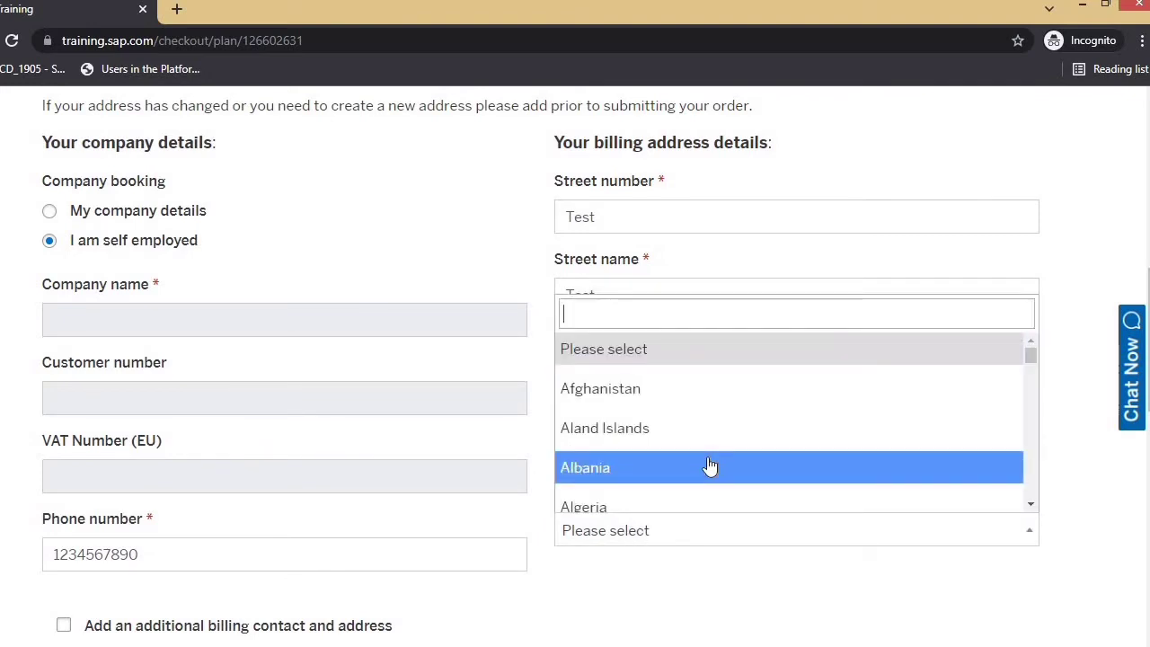
pyautogui.write('ind')
pyautogui.click(710, 466)
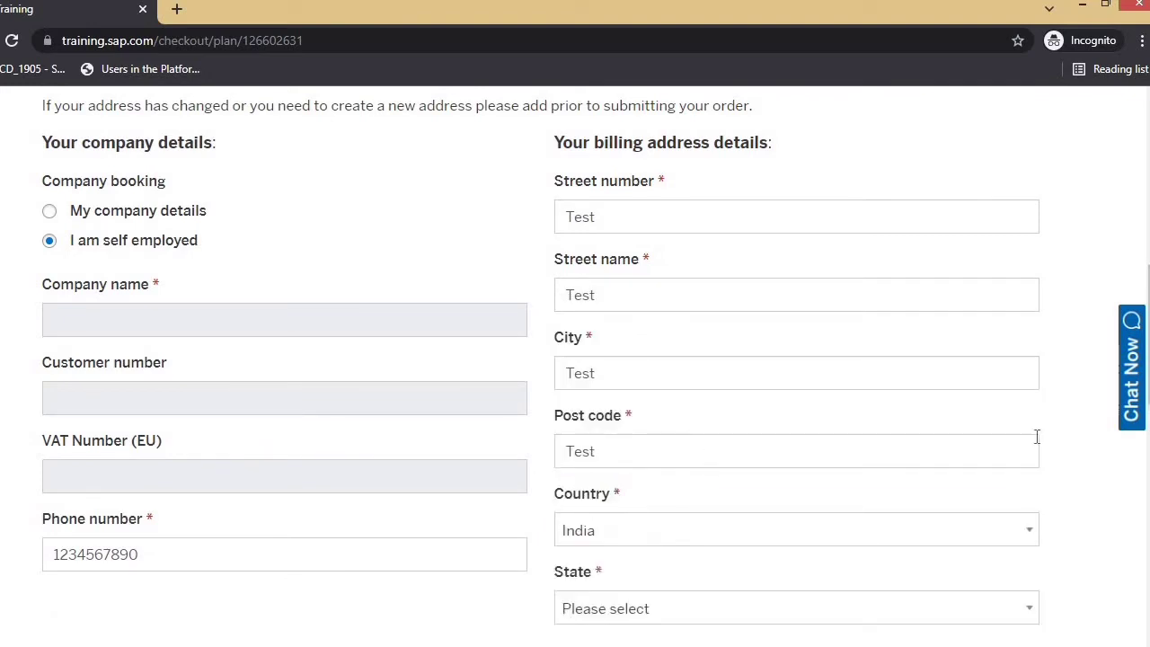
pyautogui.scroll(1, 1081, 586)
pyautogui.scroll(-2, 1043, 575)
pyautogui.scroll(-1, 881, 530)
pyautogui.scroll(-1, 827, 493)
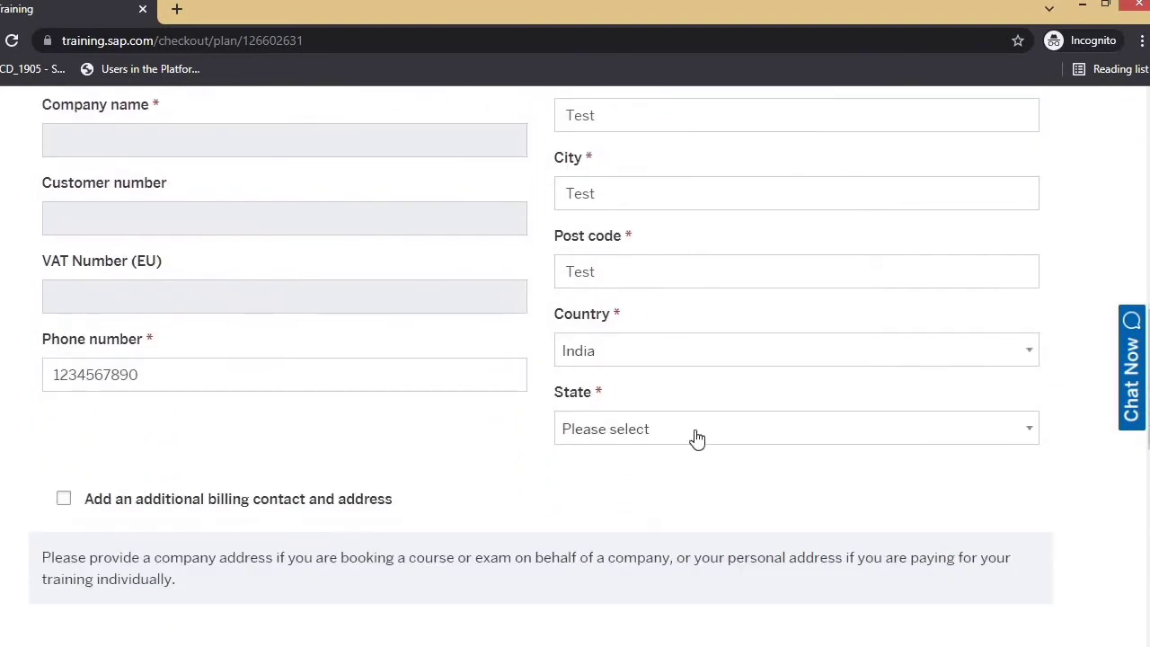
# - Set the billing address state to Karnataka and continue to the booking request review
pyautogui.click(692, 431)
pyautogui.write('Kar')
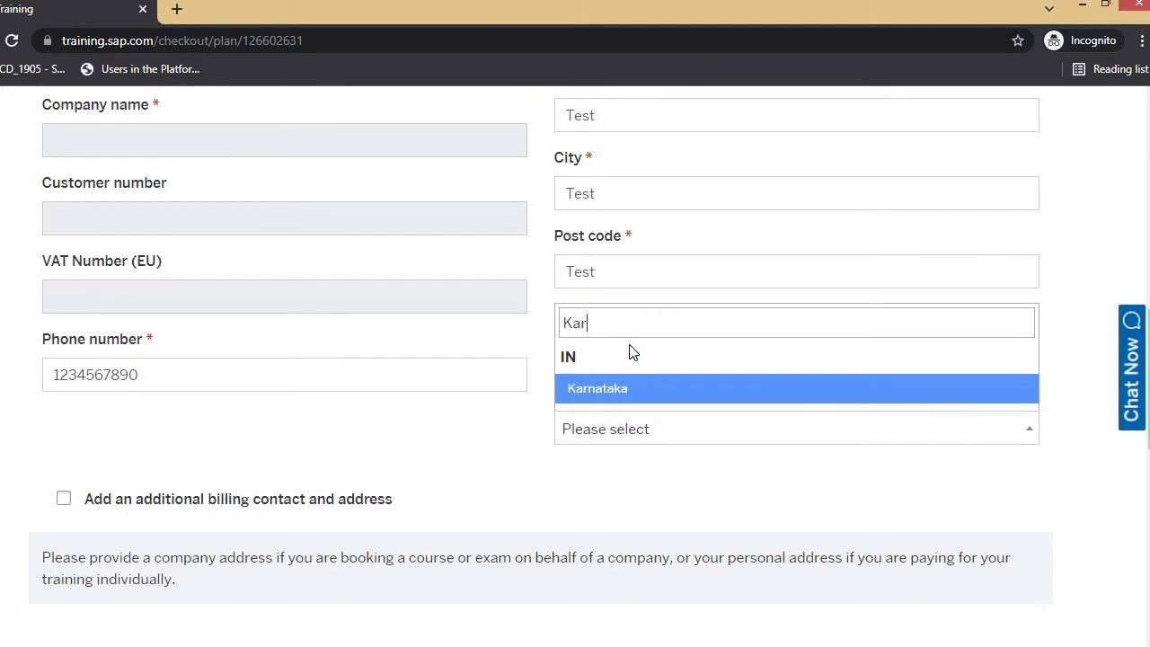
pyautogui.press('Return')
pyautogui.scroll(2, 742, 470)
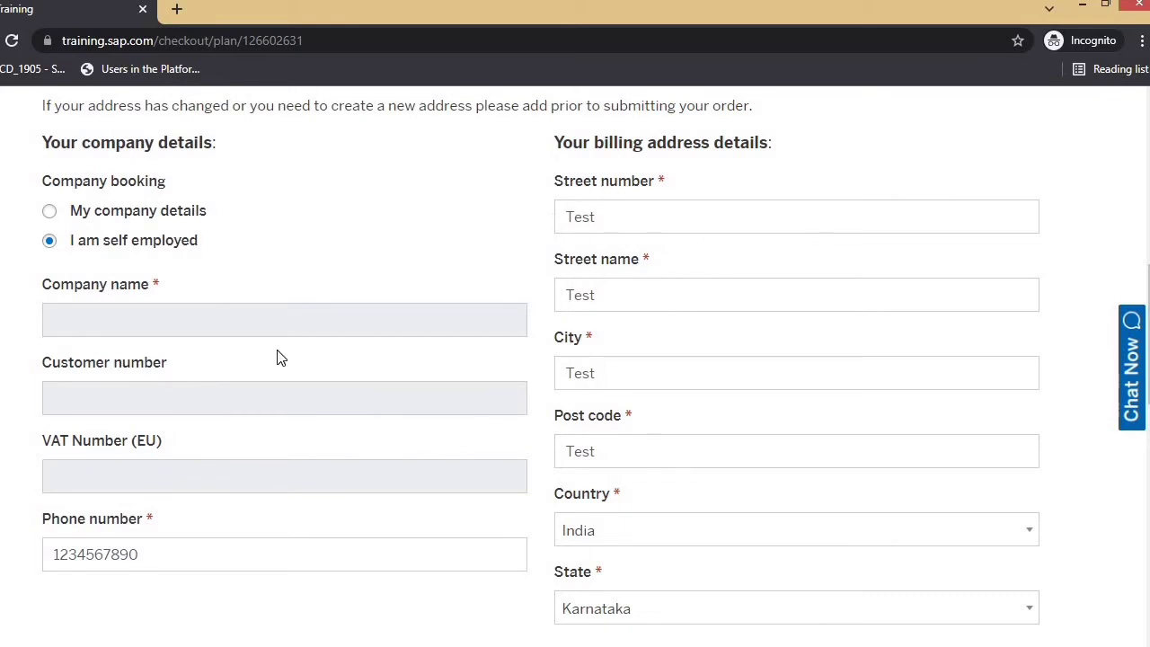
pyautogui.scroll(-1, 698, 470)
pyautogui.scroll(-2, 725, 431)
pyautogui.click(997, 590)
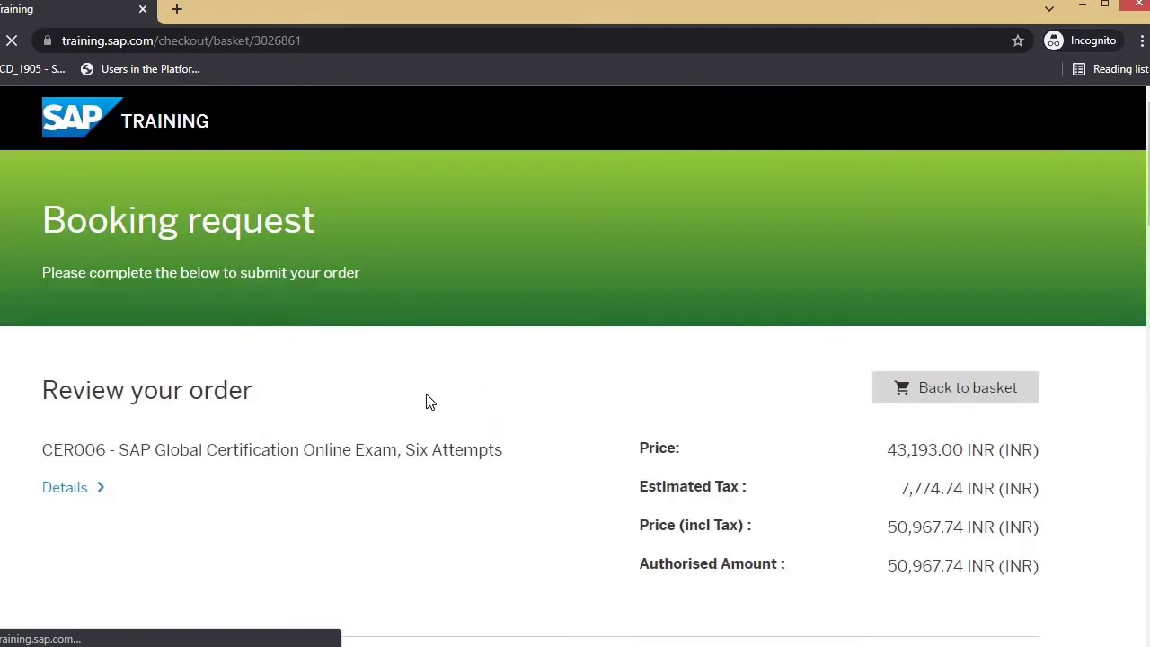
# - Review the order price for CER006 and the contact, address and company details on the booking request
pyautogui.scroll(-5, 418, 426)
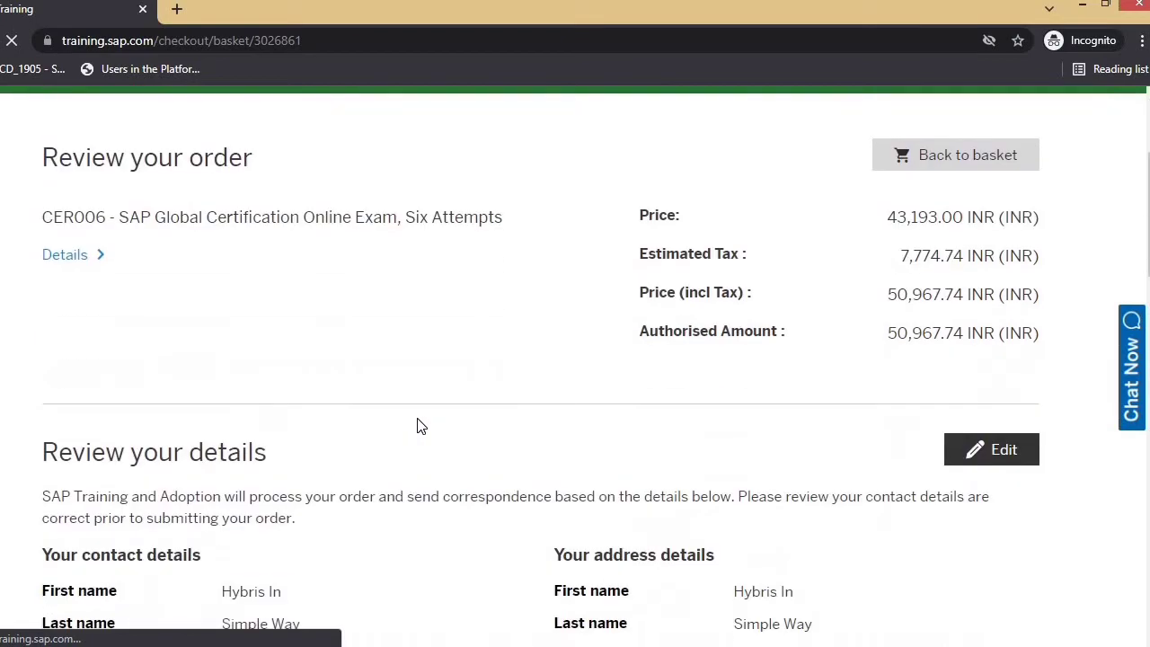
pyautogui.scroll(-1, 418, 426)
pyautogui.scroll(1, 470, 462)
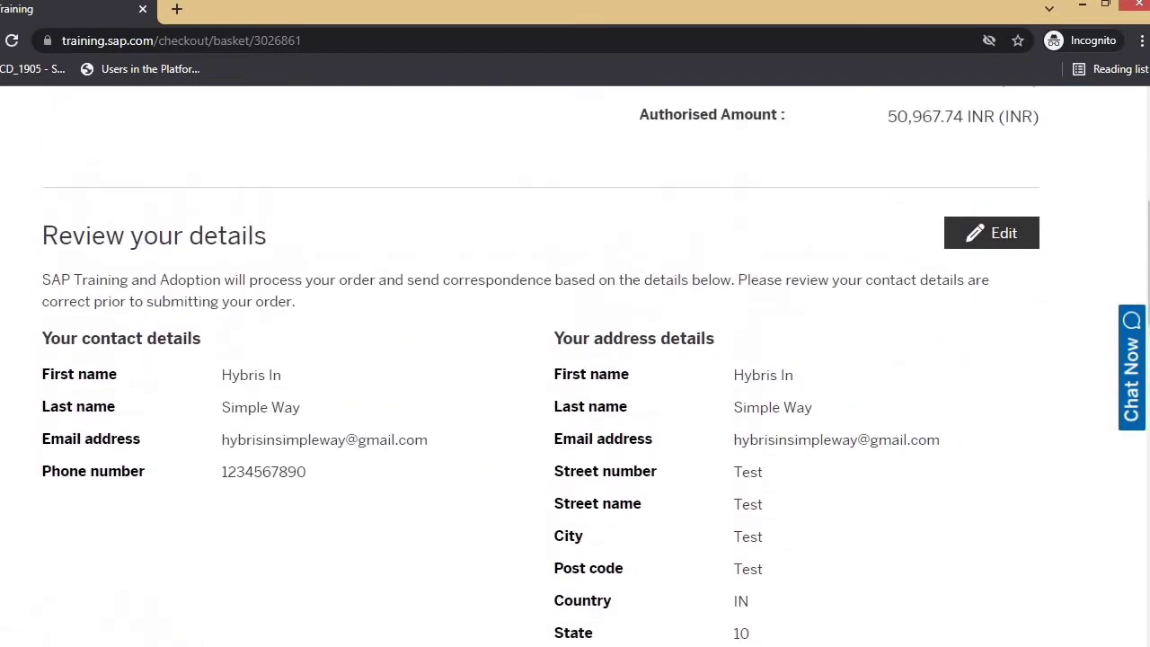
pyautogui.scroll(-2, 506, 439)
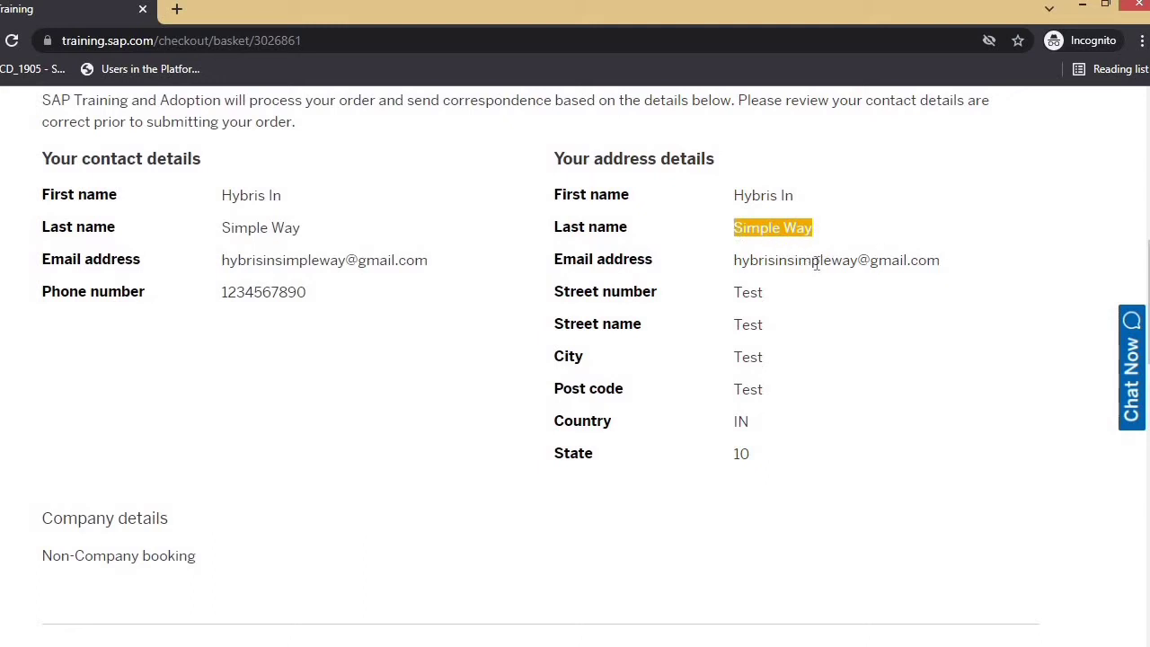
pyautogui.moveTo(933, 267); pyautogui.dragTo(719, 272)
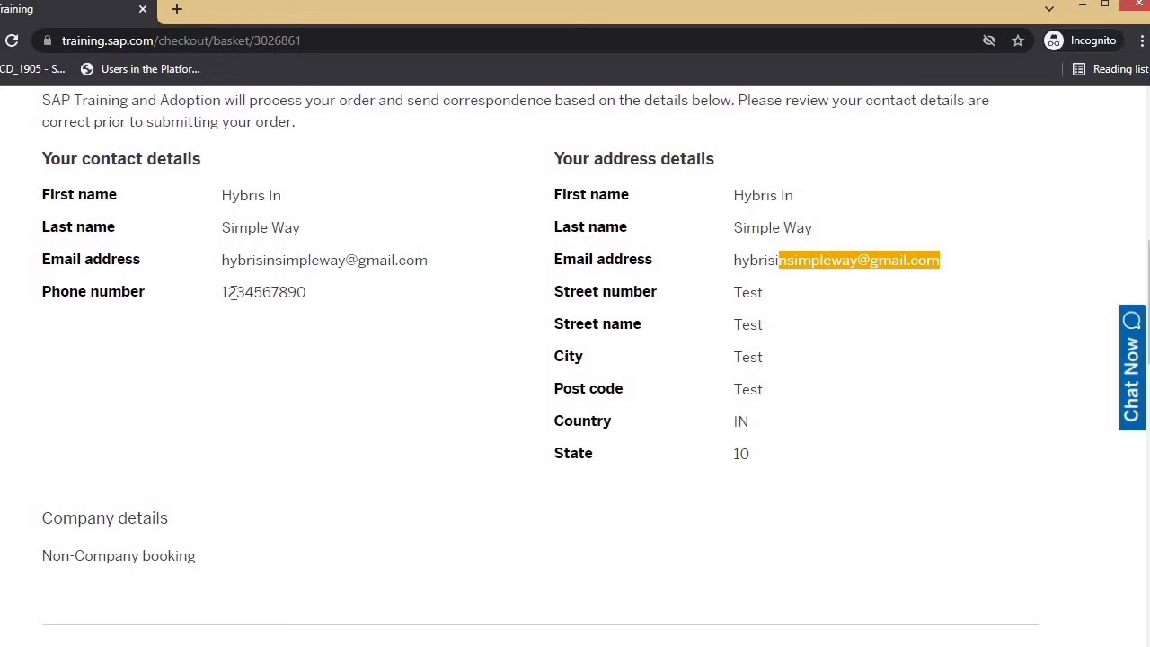
pyautogui.doubleClick(333, 297)
pyautogui.scroll(-1, 506, 375)
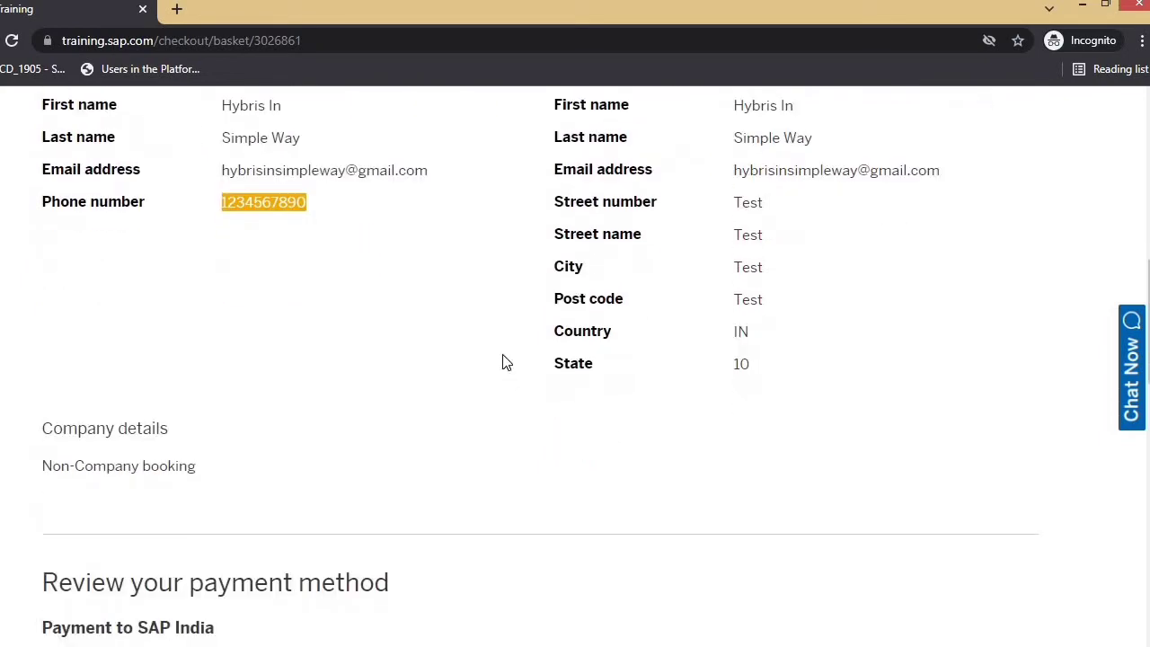
pyautogui.scroll(2, 683, 381)
pyautogui.scroll(-2, 686, 385)
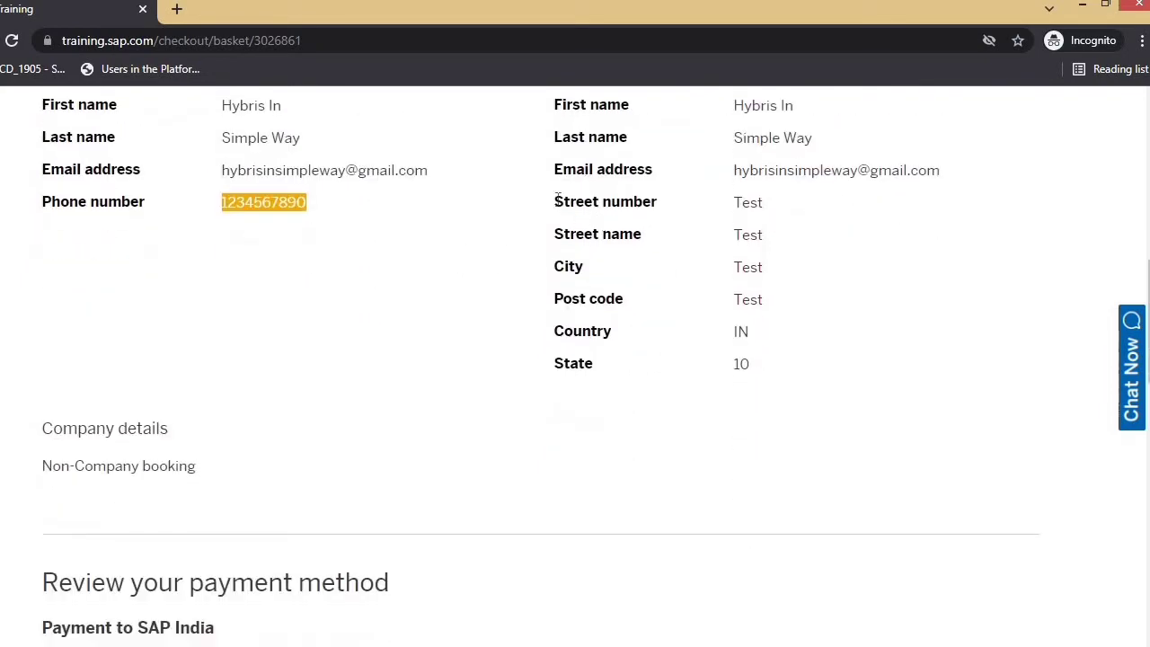
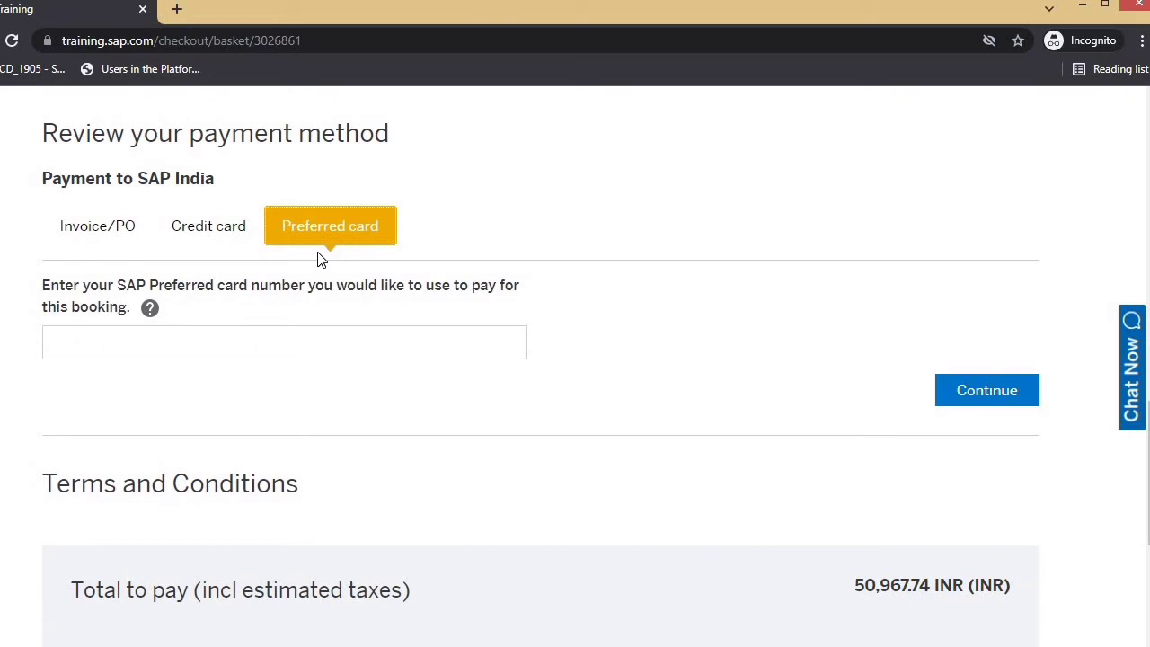
# - Look through the Invoice/PO and Credit card payment options, including the secure card form and the total to pay
pyautogui.click(115, 232)
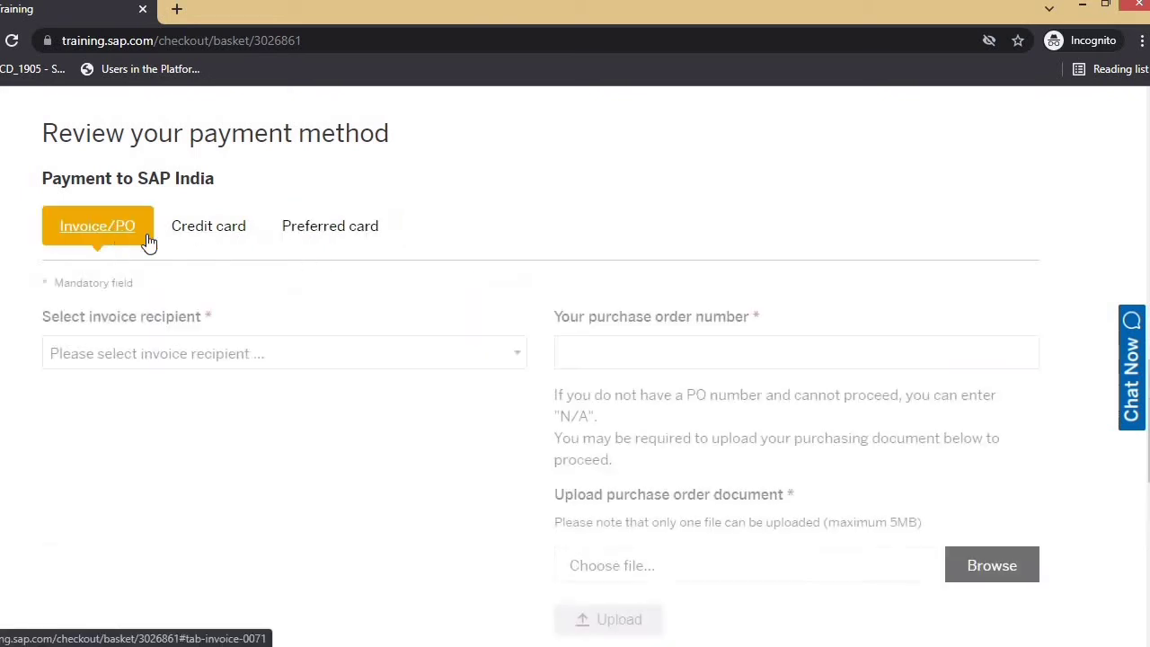
pyautogui.click(198, 236)
pyautogui.scroll(-4, 354, 426)
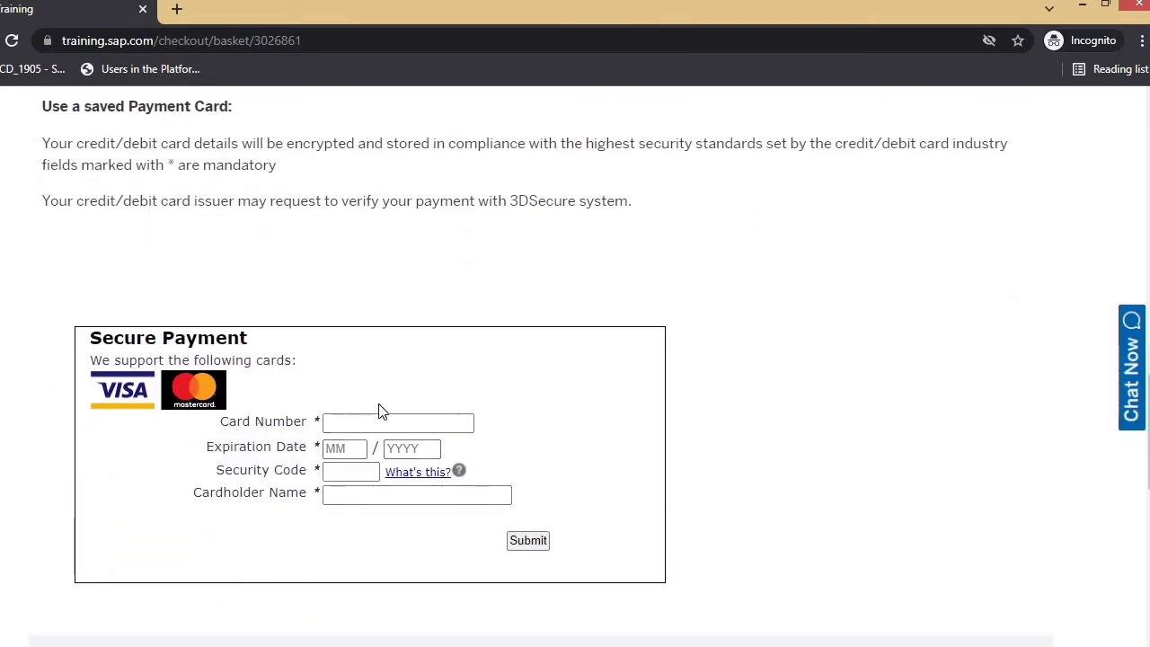
pyautogui.scroll(2, 524, 398)
pyautogui.scroll(-3, 560, 411)
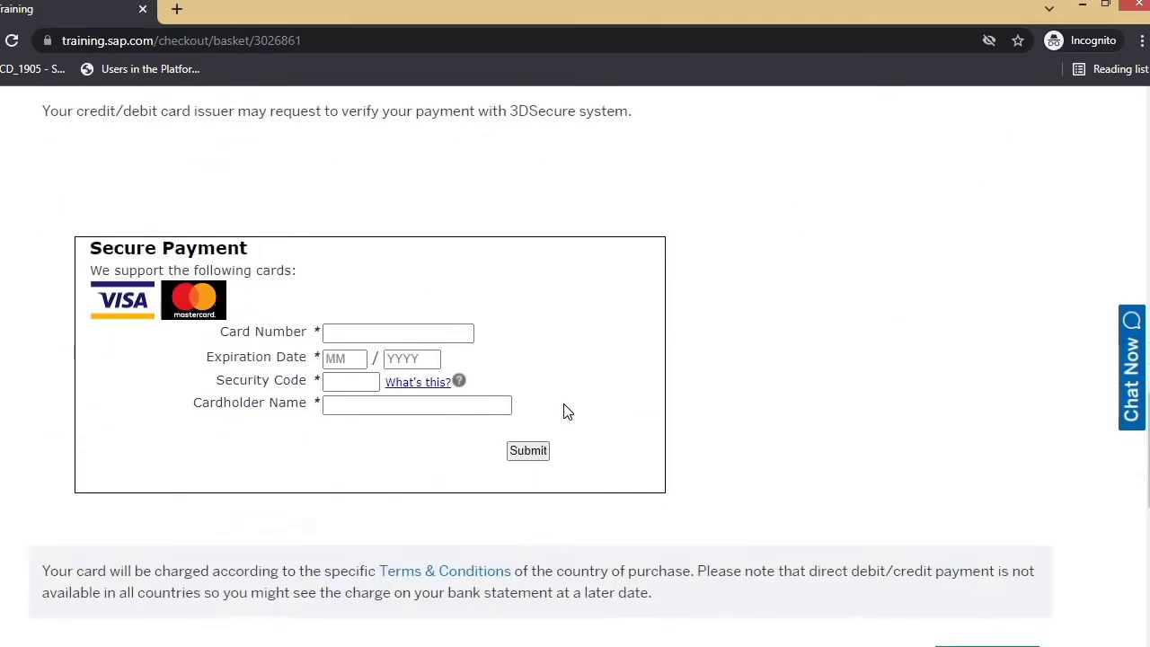
pyautogui.scroll(-2, 876, 494)
pyautogui.scroll(-2, 997, 350)
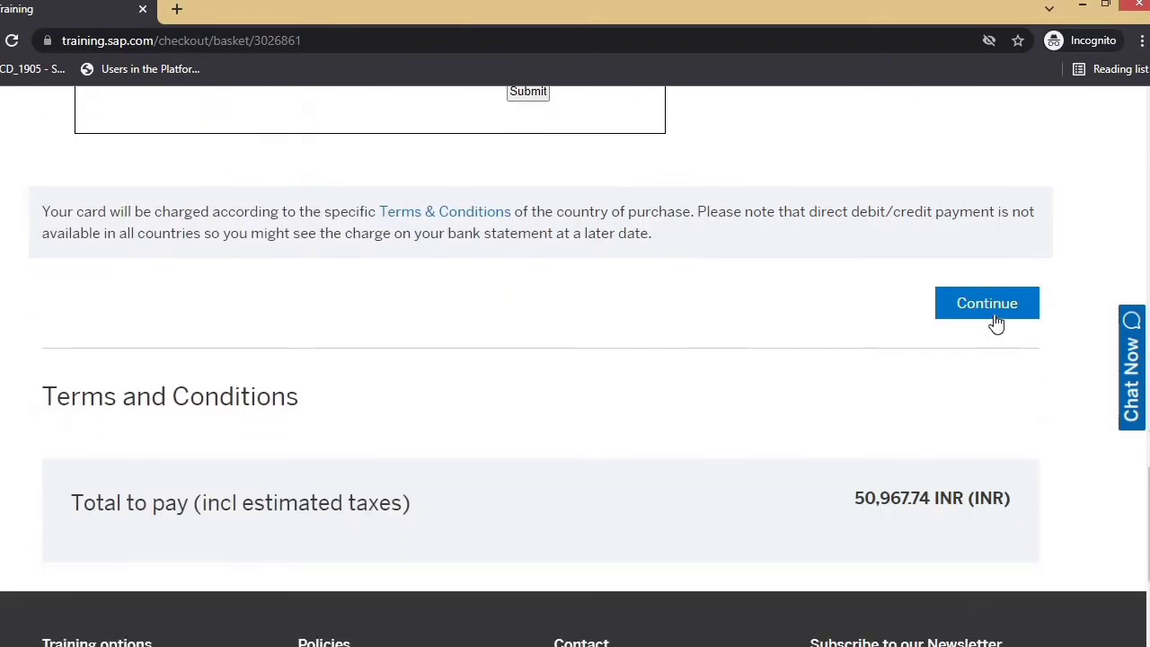
pyautogui.scroll(-1, 357, 398)
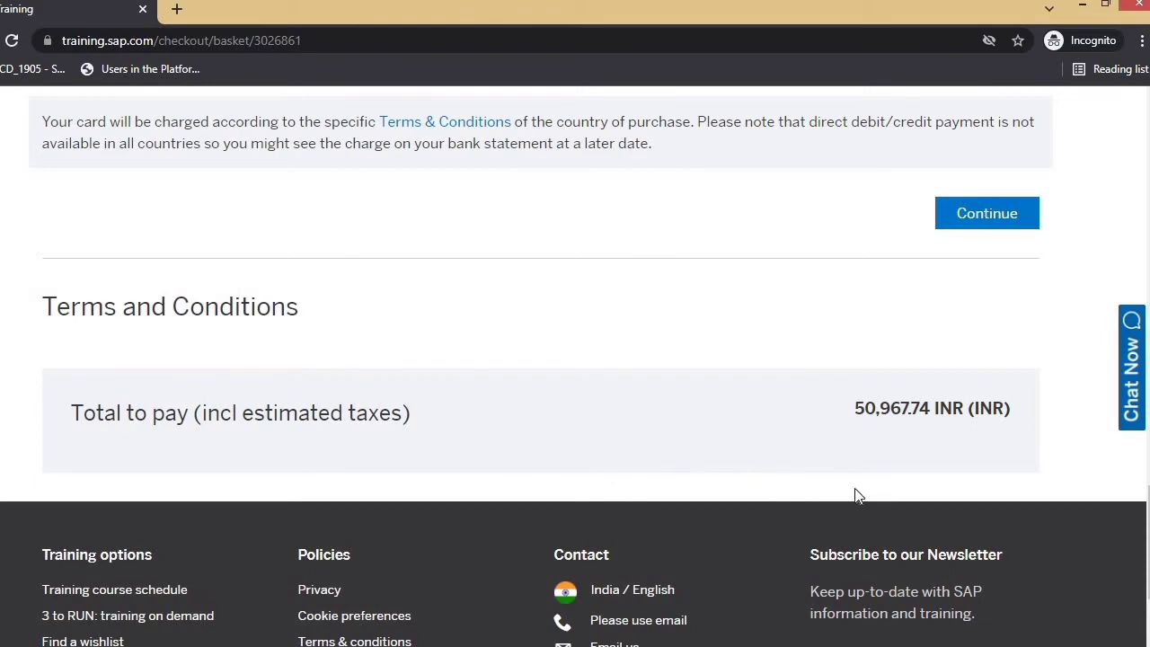
pyautogui.scroll(5, 535, 405)
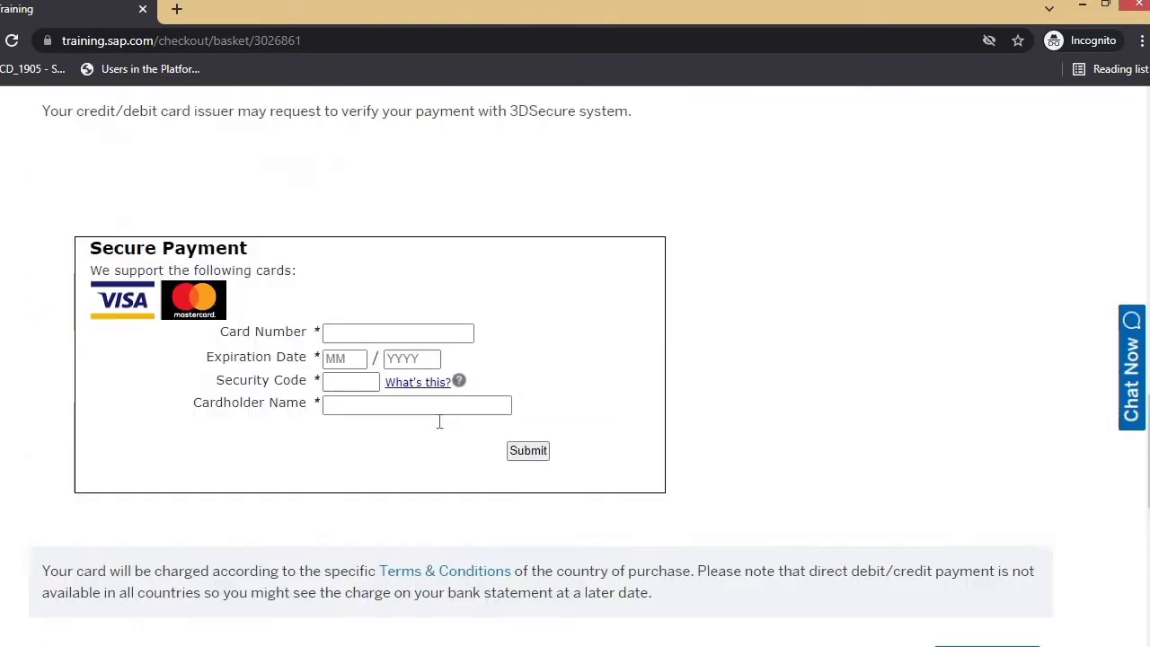
pyautogui.scroll(6, 439, 422)
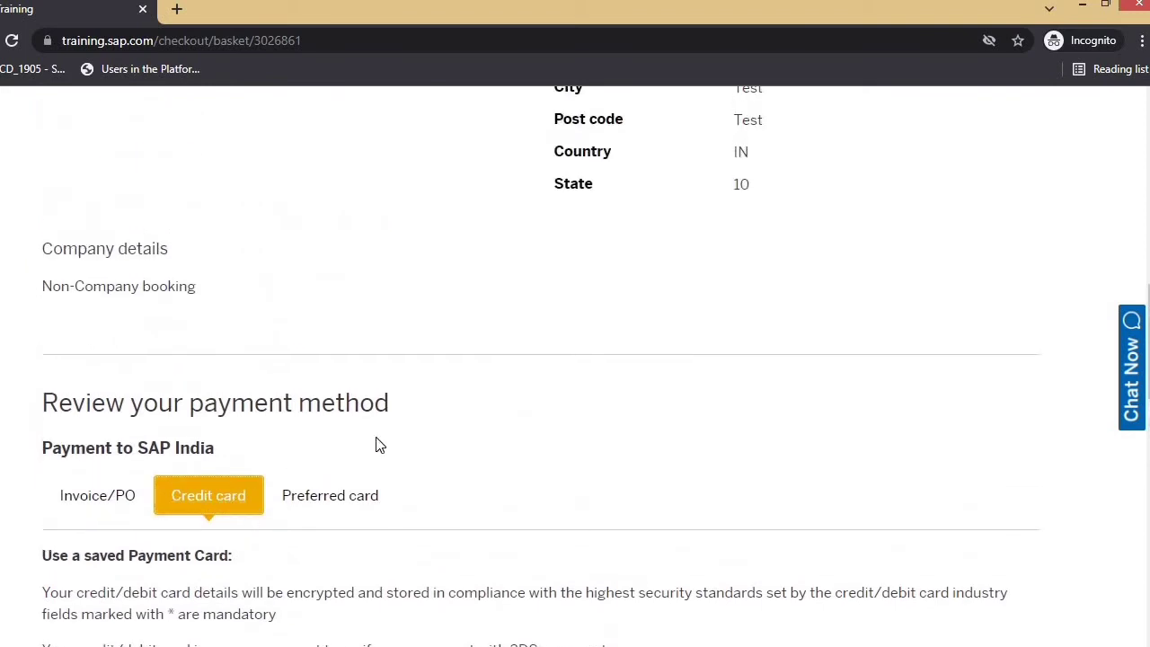
# - Choose Invoice/PO as the payment method and set the invoice recipient to myself
pyautogui.click(72, 504)
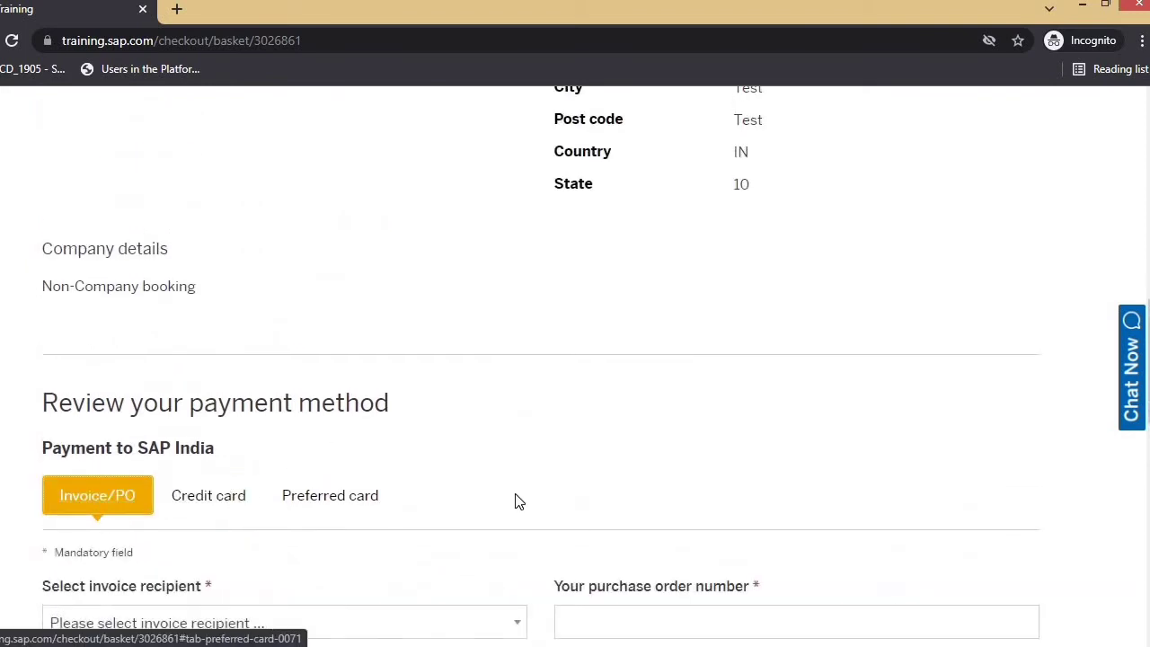
pyautogui.scroll(-2, 431, 497)
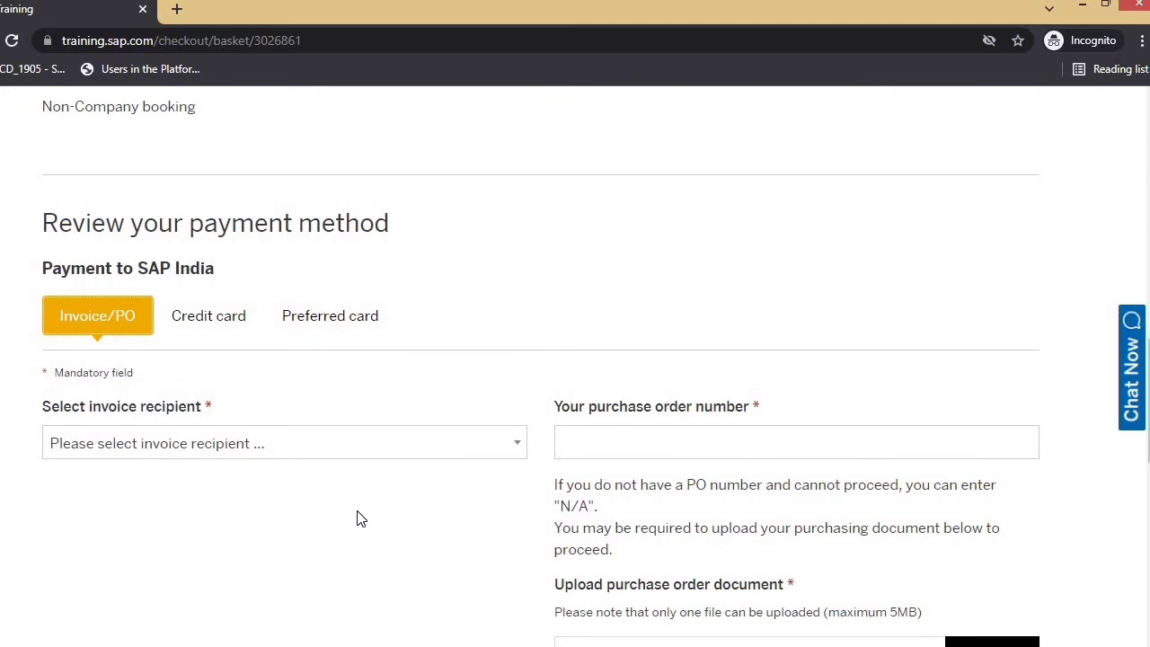
pyautogui.scroll(-1, 316, 508)
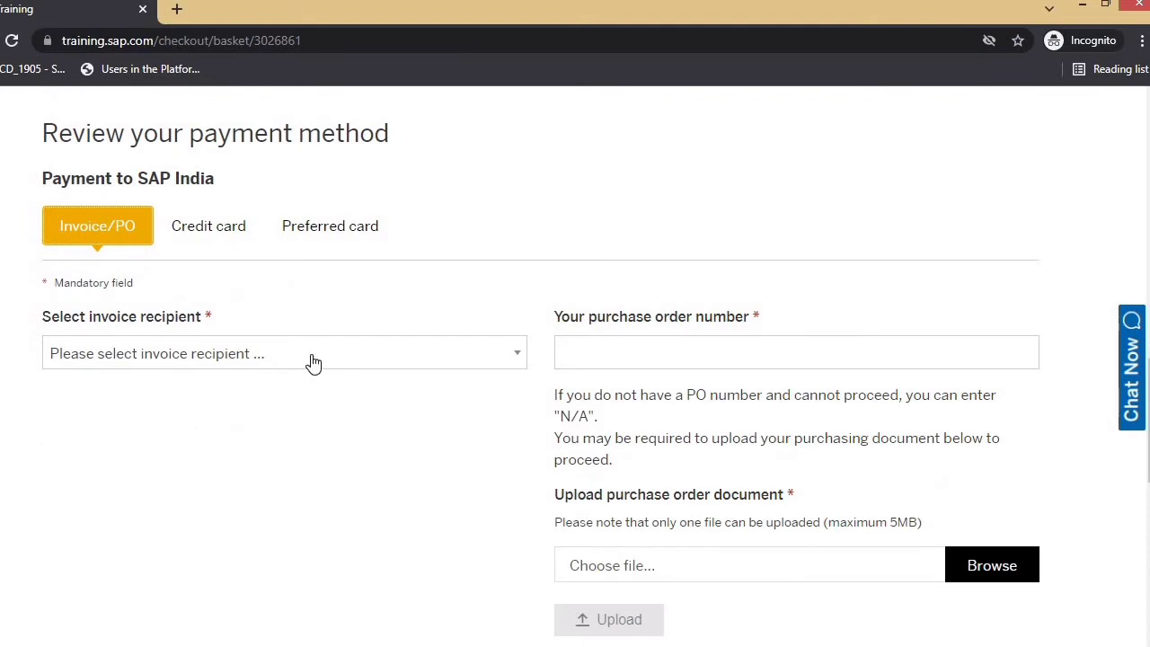
pyautogui.click(313, 363)
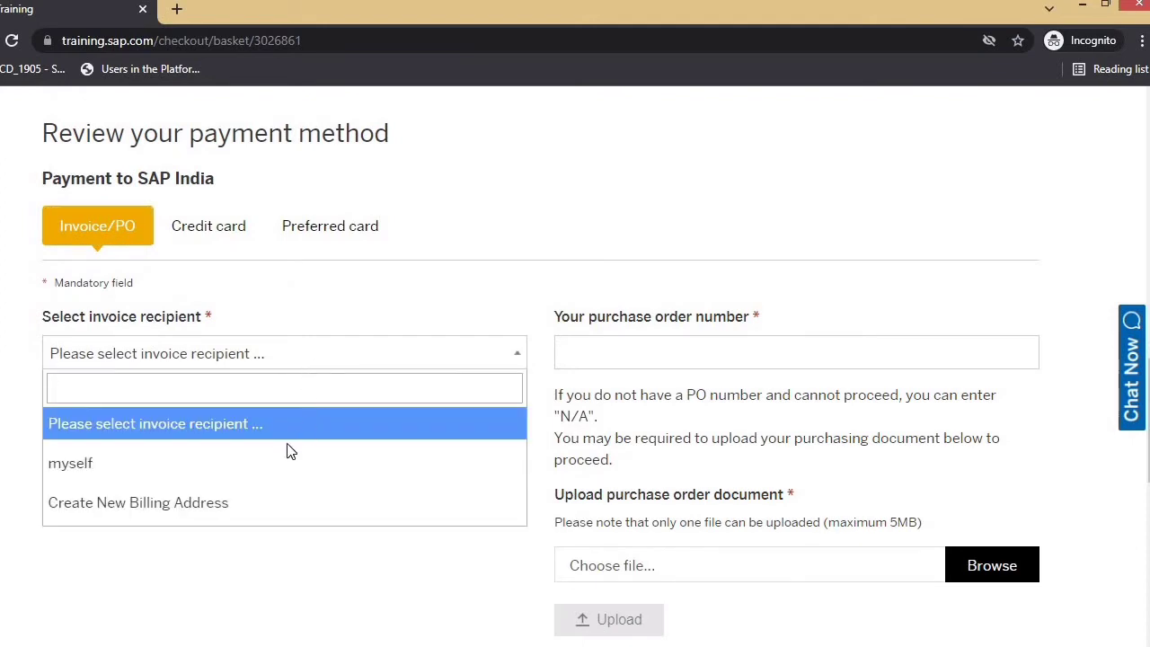
pyautogui.click(216, 468)
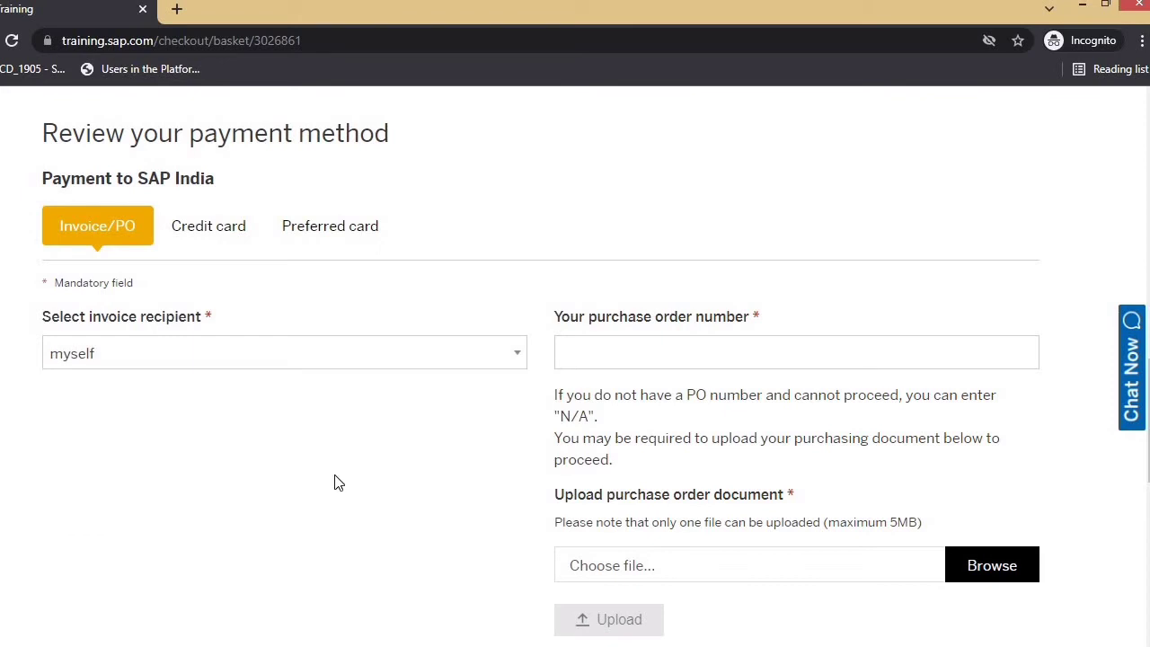
# - Enter N/A as the purchase order number
pyautogui.click(641, 360)
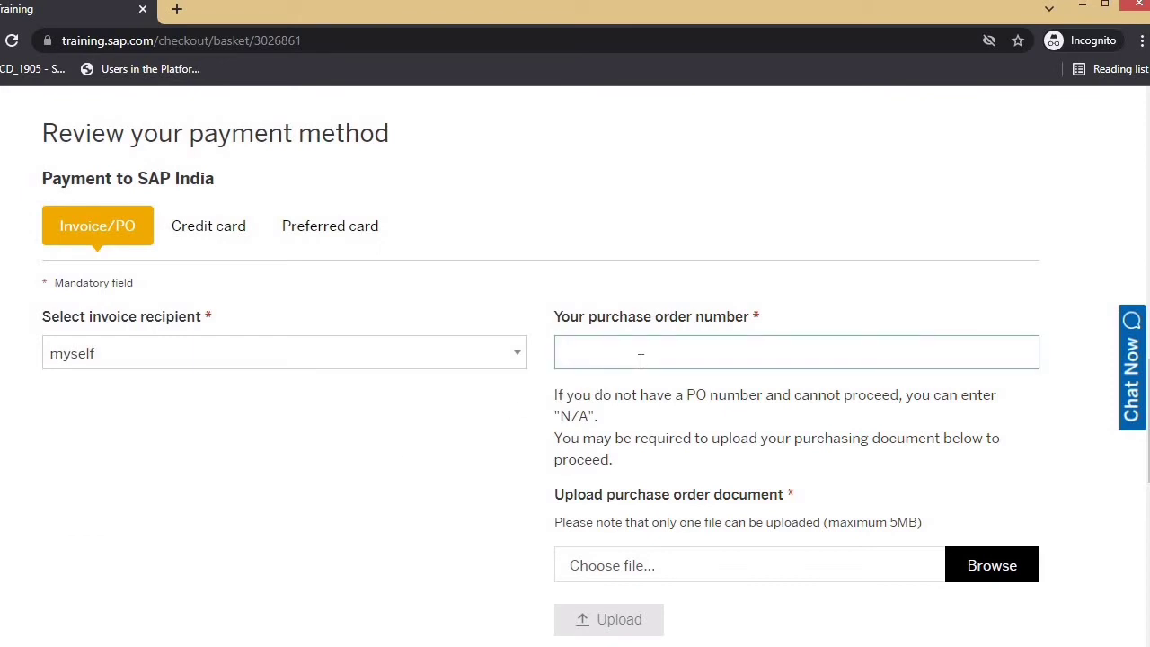
pyautogui.write('N/A')
pyautogui.click(416, 519)
# - Examine the purchase order document upload, the terms and conditions section and the total to pay
pyautogui.scroll(-2, 1025, 456)
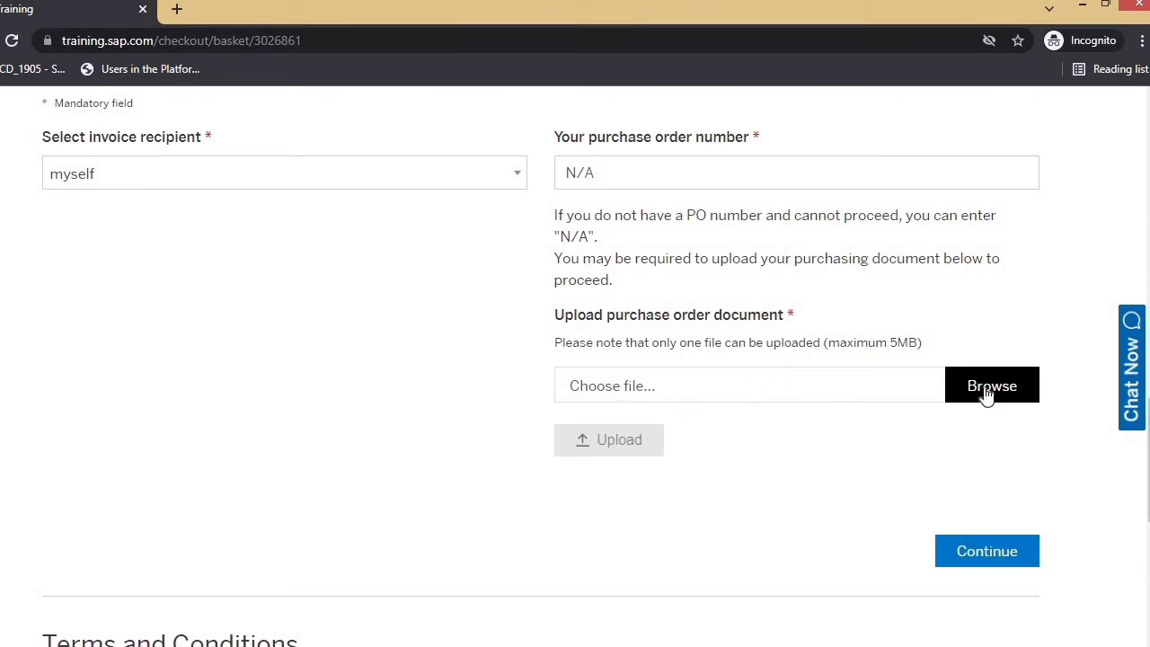
pyautogui.scroll(-1, 857, 500)
pyautogui.scroll(-2, 857, 501)
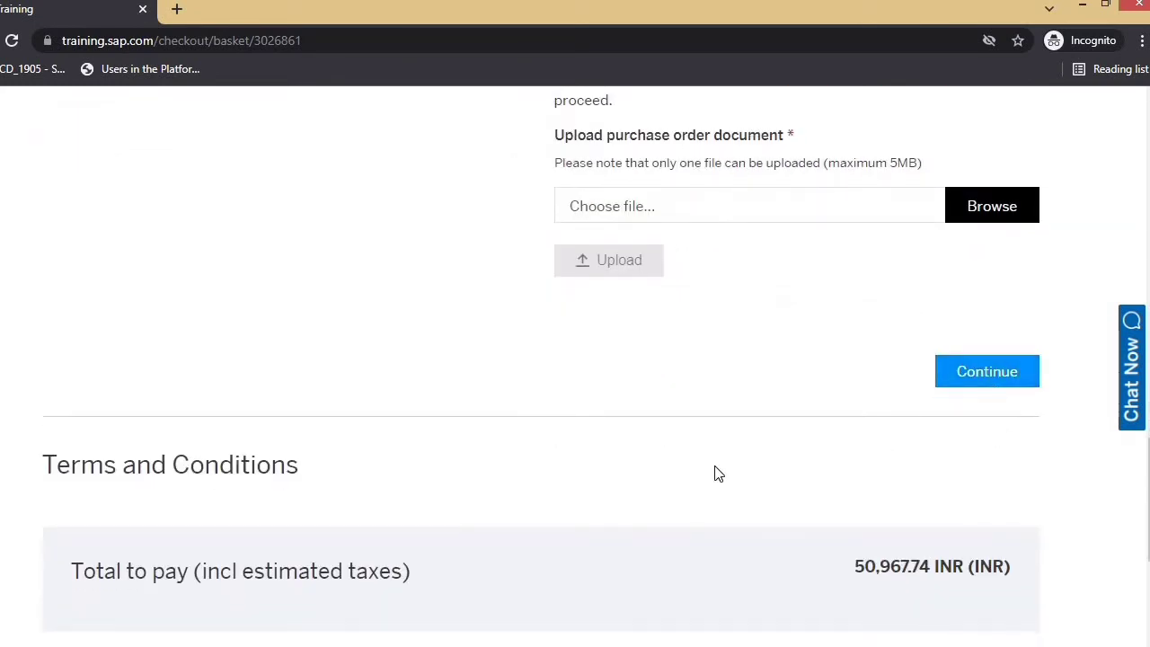
pyautogui.scroll(-2, 719, 489)
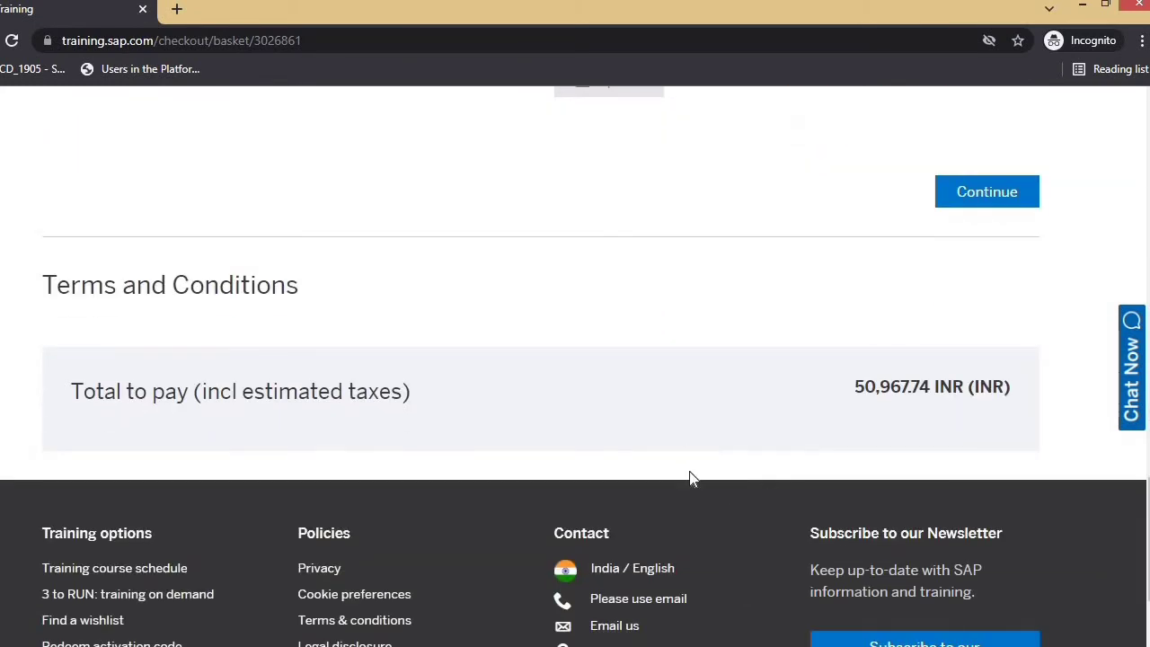
pyautogui.scroll(-1, 706, 494)
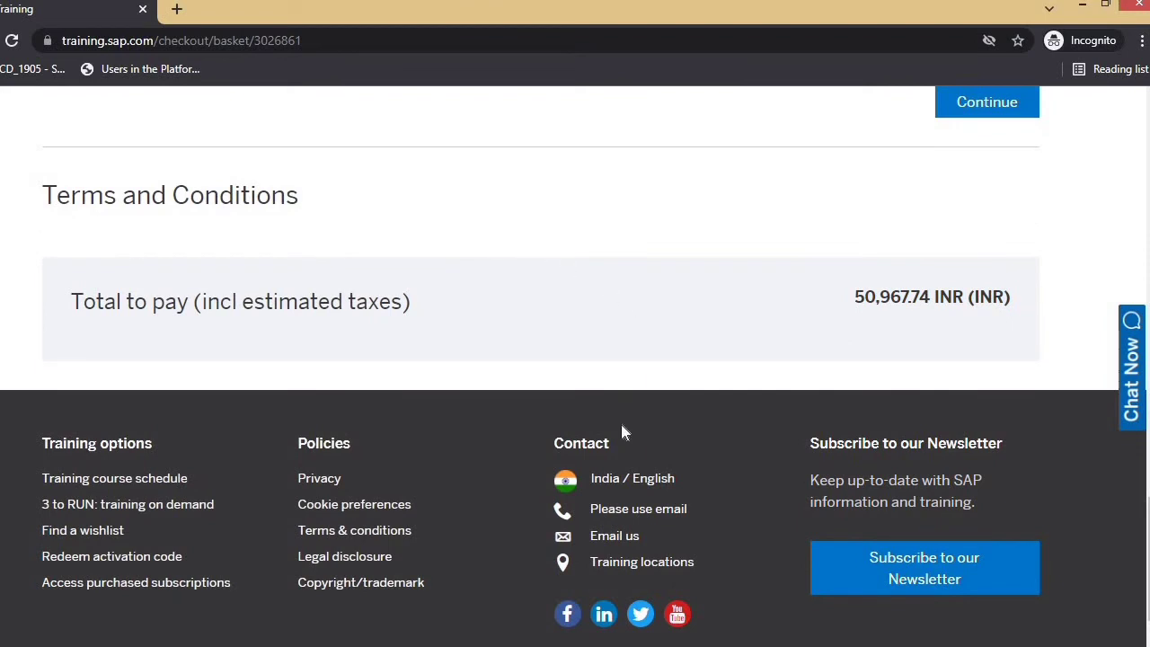
pyautogui.scroll(3, 621, 426)
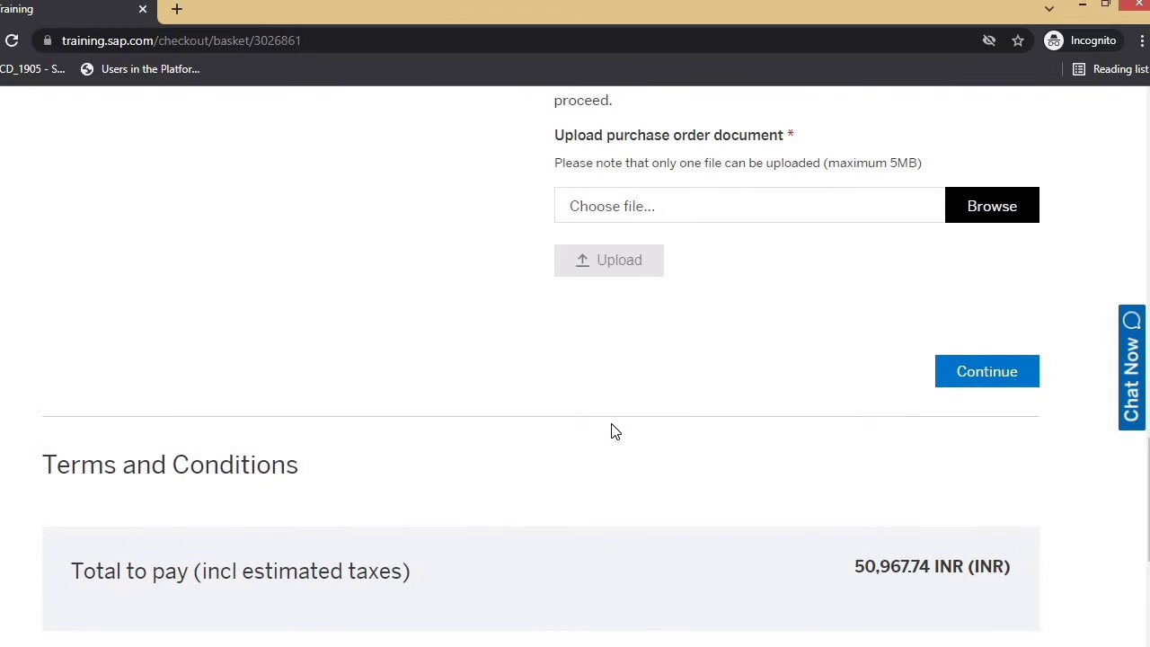
pyautogui.scroll(2, 620, 456)
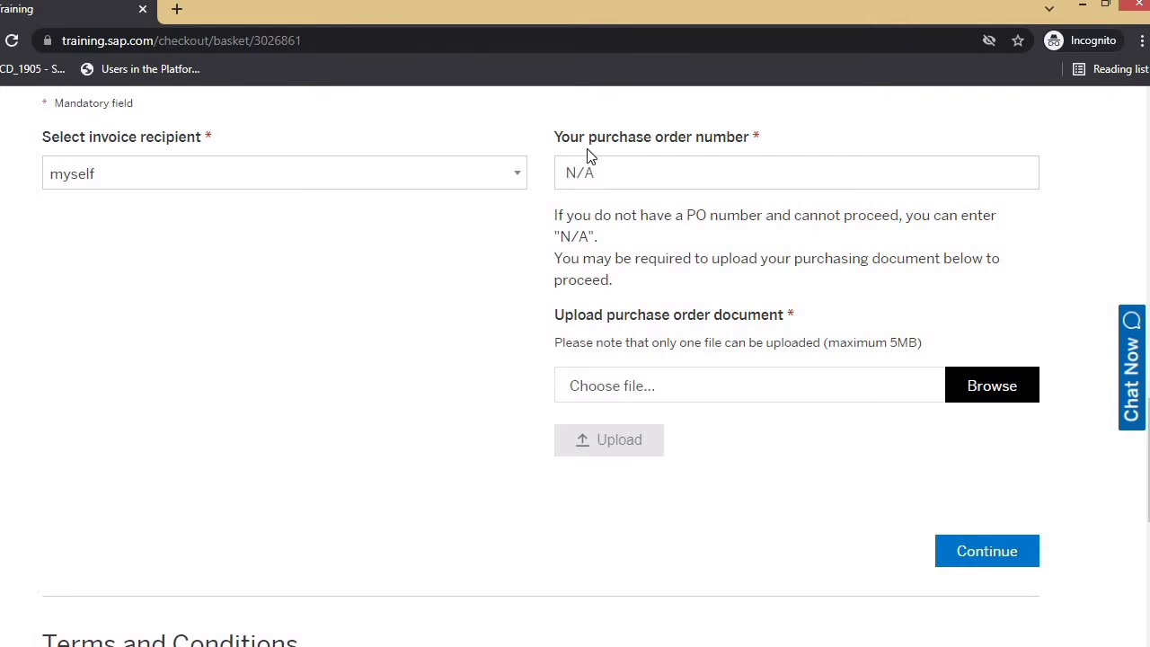
# - Switch to the desktop and view the BookingConfirmation and Registration images one after the other, closing each
pyautogui.click(1081, 11)
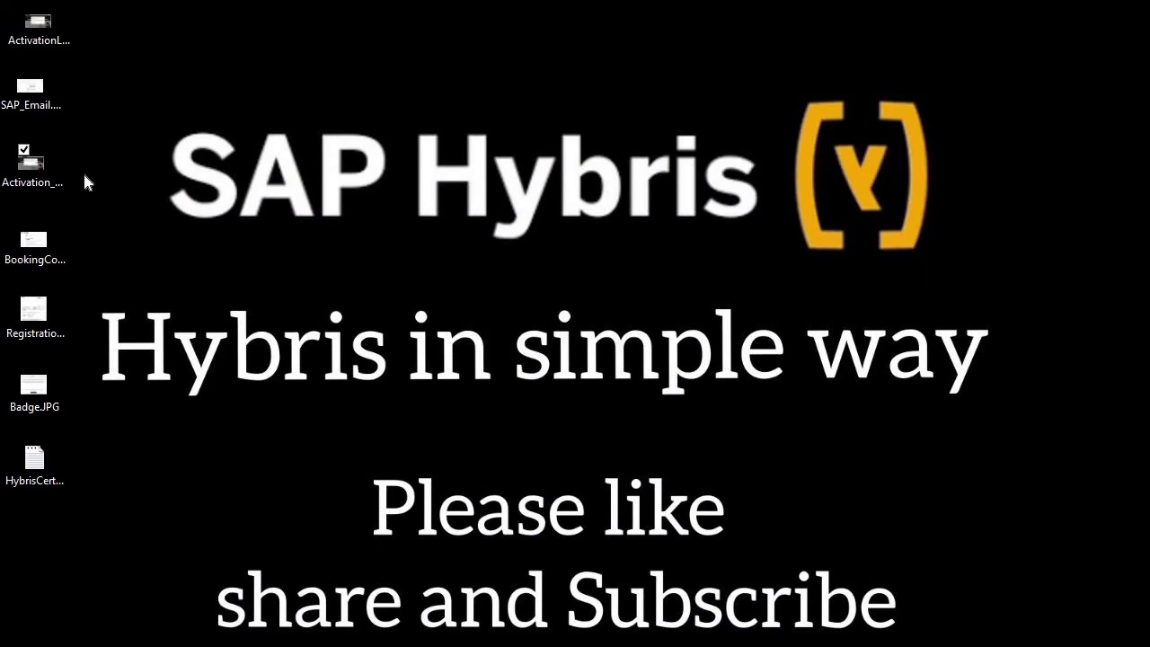
pyautogui.doubleClick(48, 249)
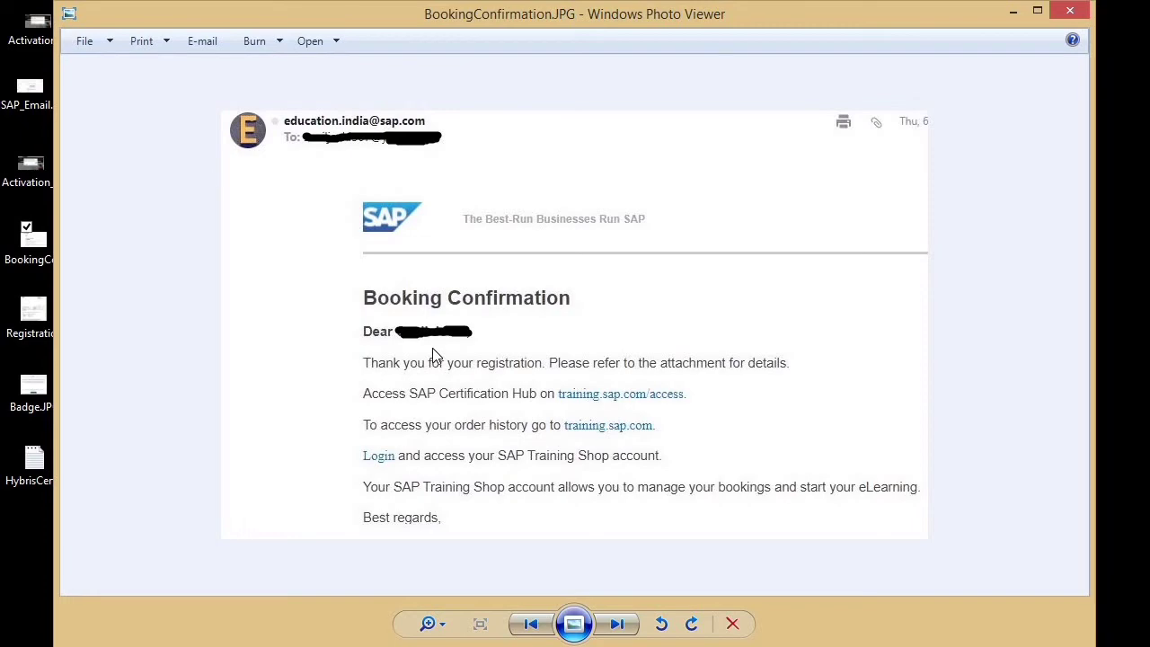
pyautogui.click(1070, 10)
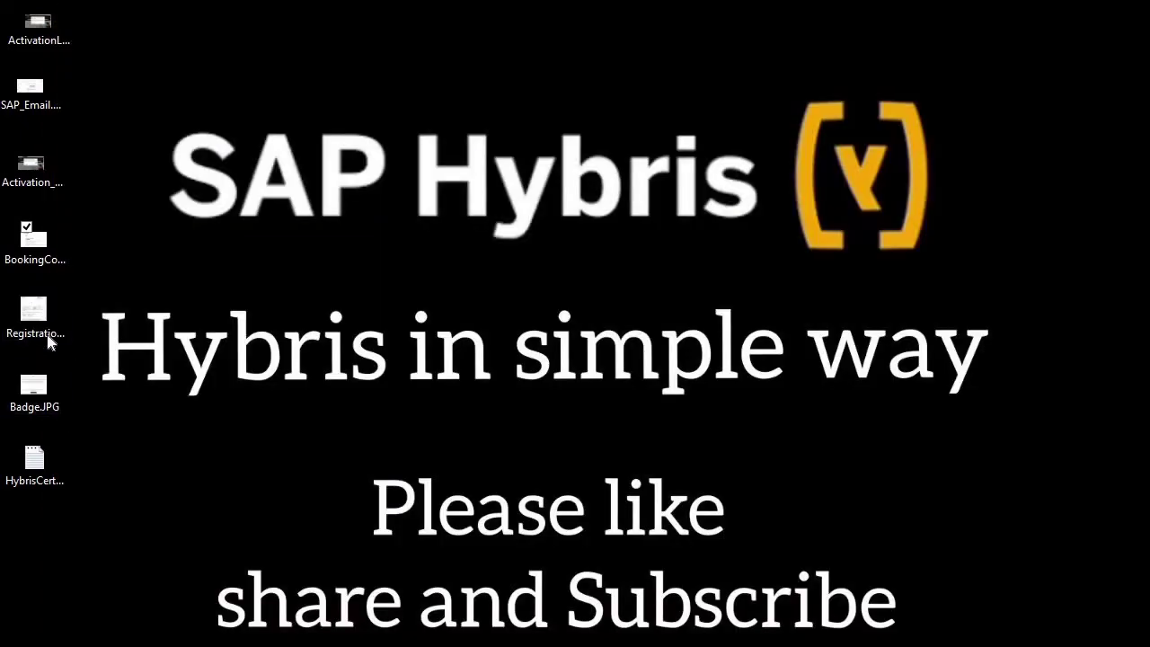
pyautogui.doubleClick(41, 316)
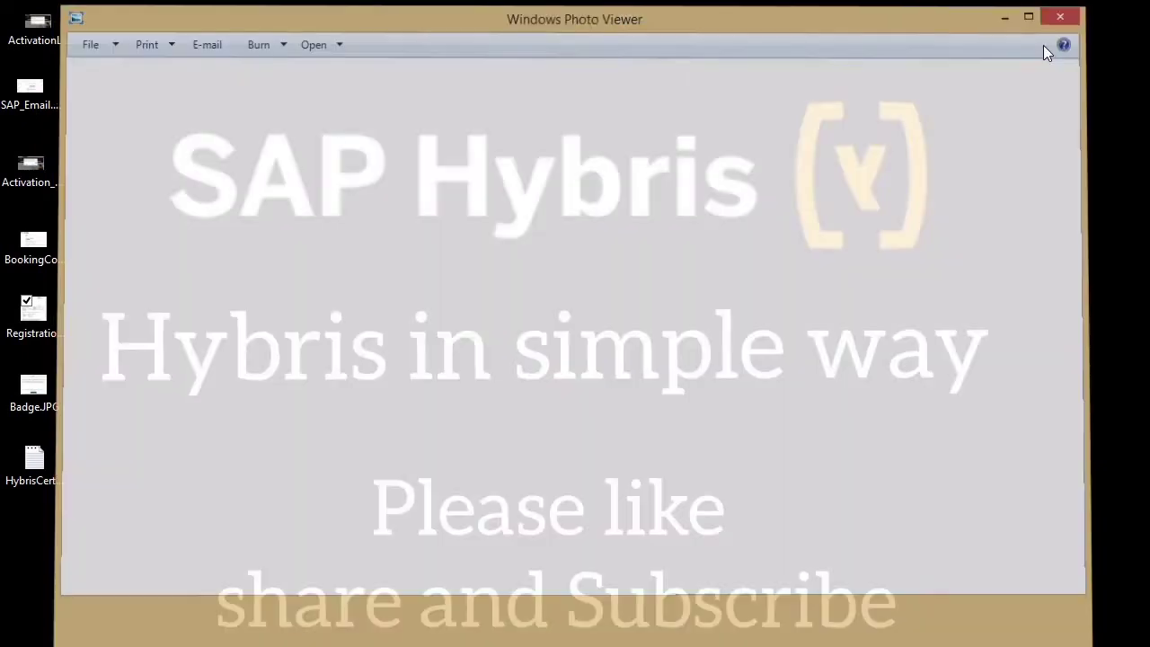
pyautogui.click(1070, 11)
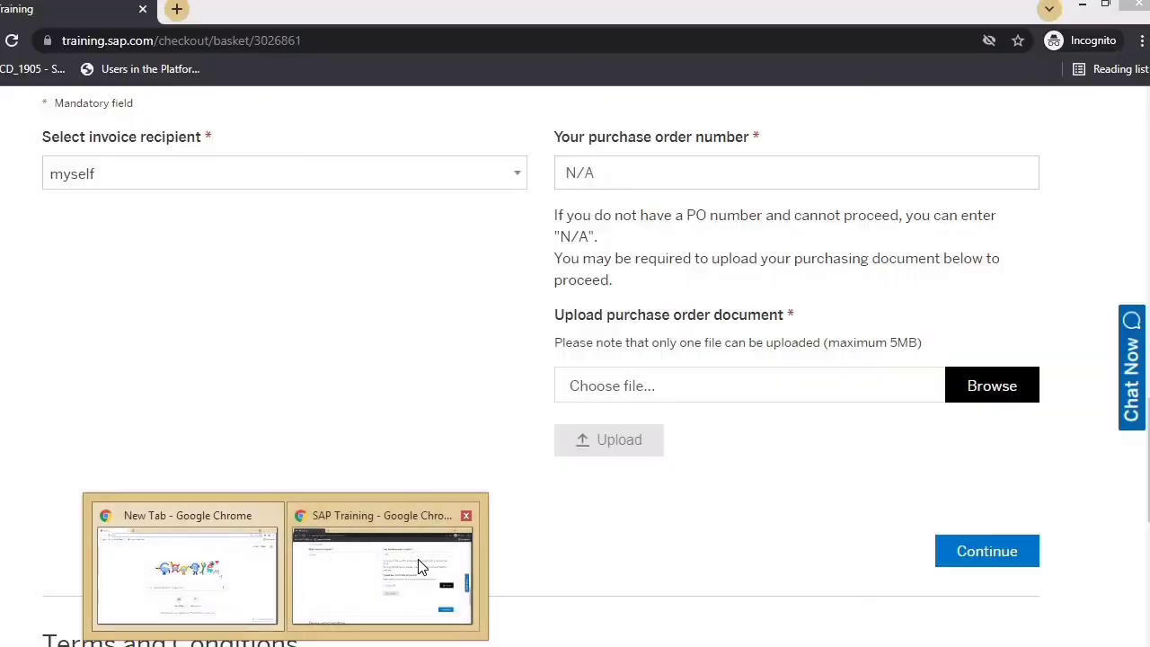
# - Switch back to the SAP Training checkout in Chrome and view its payment method section
pyautogui.click(423, 566)
pyautogui.scroll(3, 388, 471)
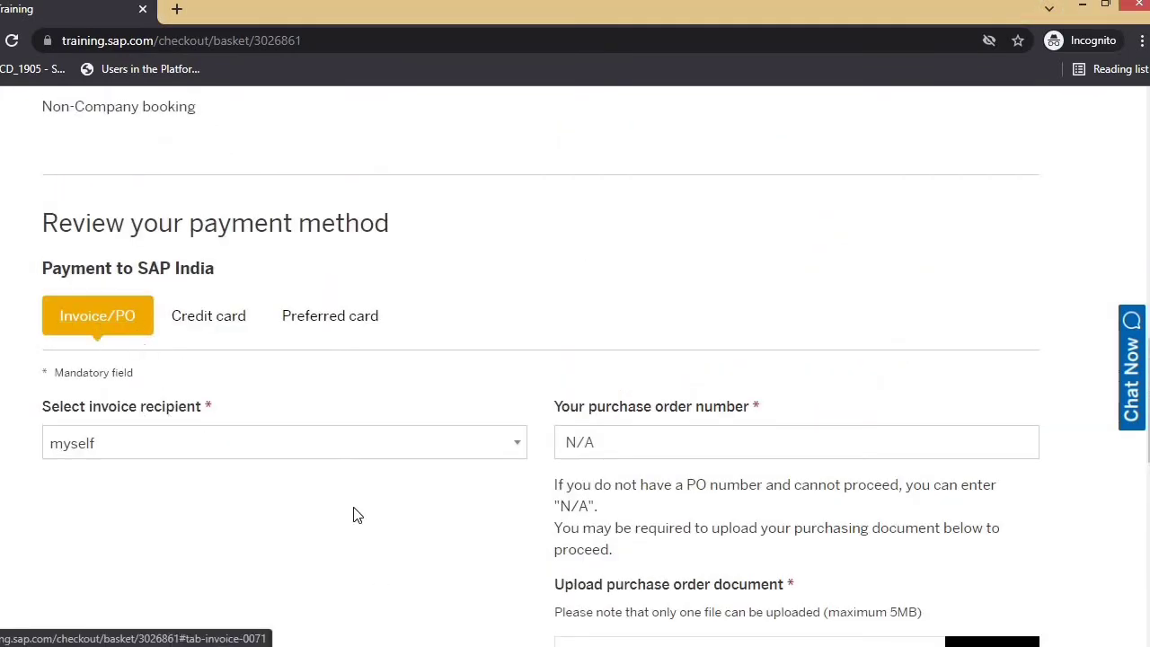
# - Review the checkout's Invoice/PO payment details, purchase order document upload and order summary
pyautogui.scroll(-3, 437, 501)
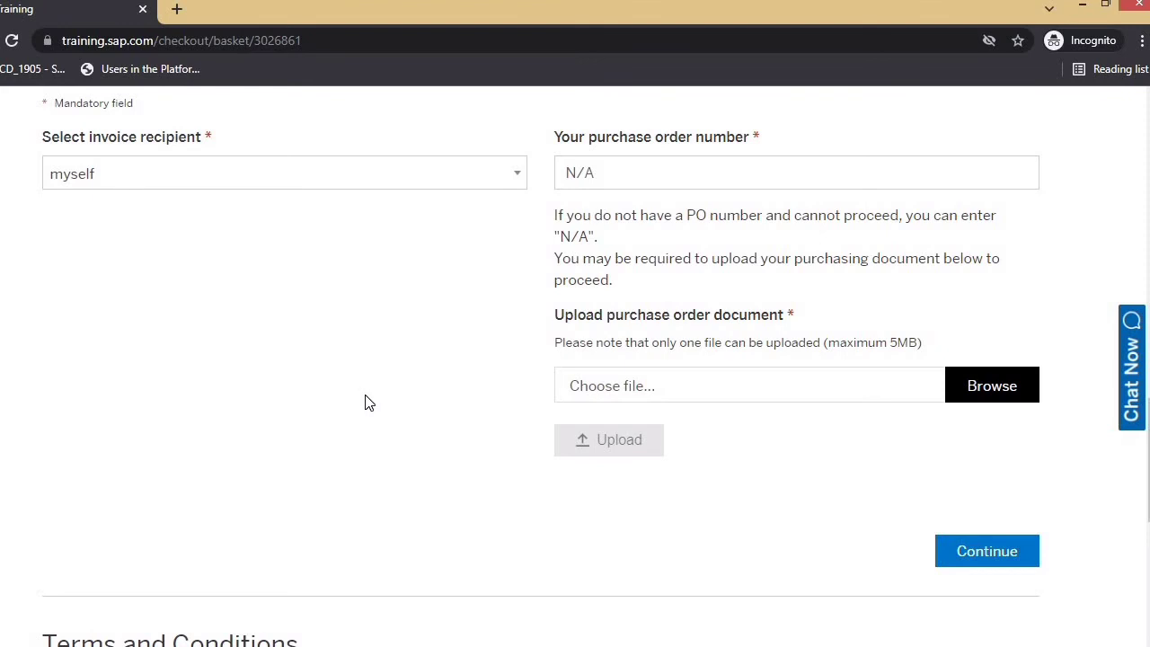
pyautogui.scroll(3, 341, 400)
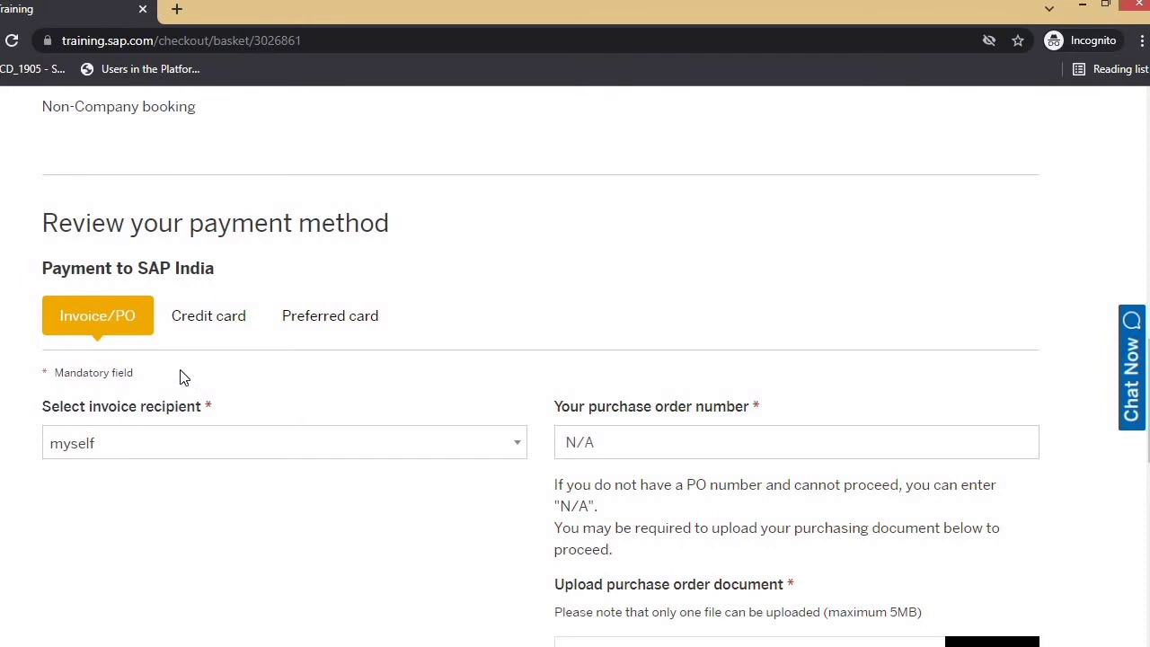
pyautogui.click(71, 329)
pyautogui.scroll(1, 976, 350)
pyautogui.scroll(10, 978, 349)
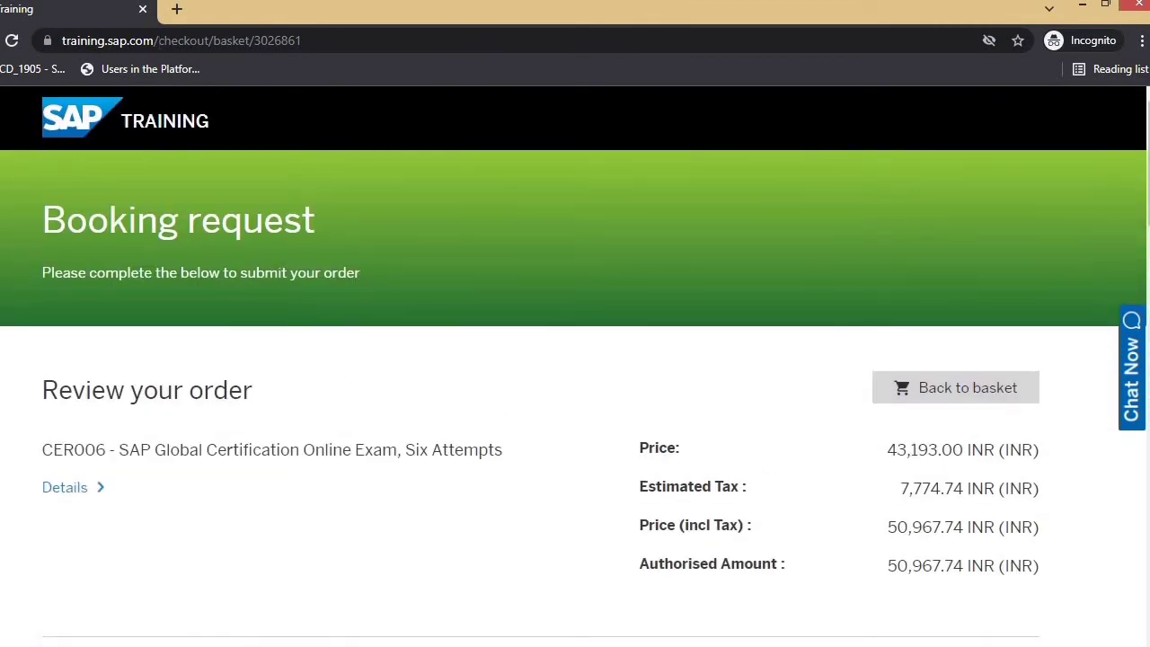
# - Go to the training.sap.com home page and display the SAP Certification options for redeeming an activation code and accessing a subscription
pyautogui.click(594, 39)
pyautogui.press('BackSpace')
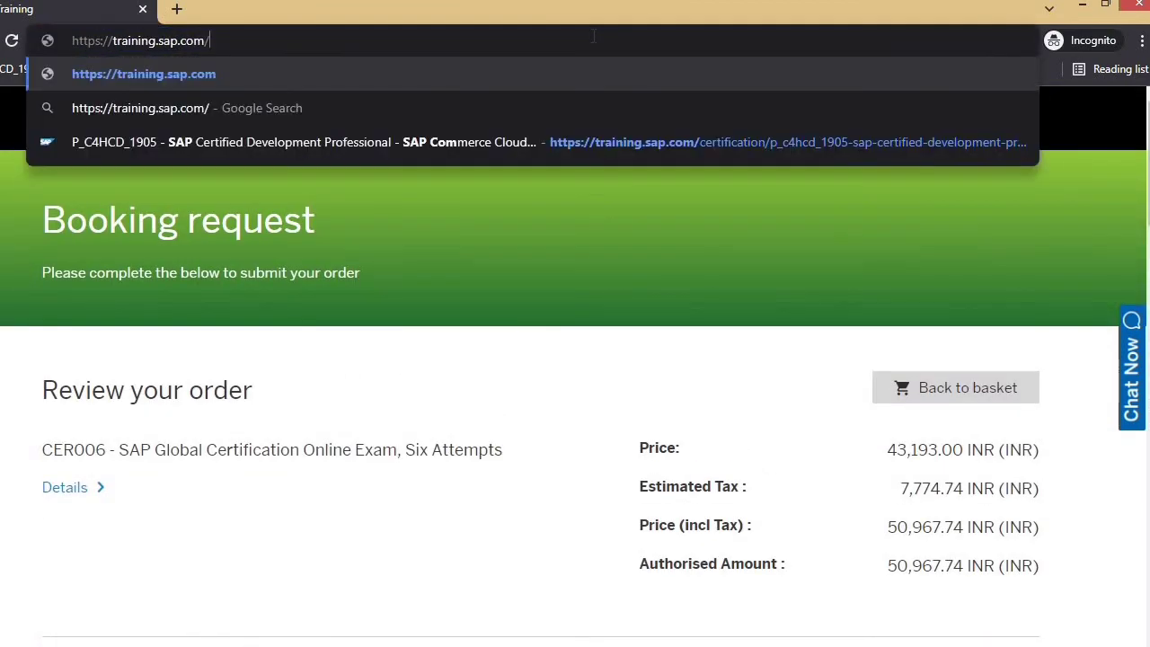
pyautogui.press('Return')
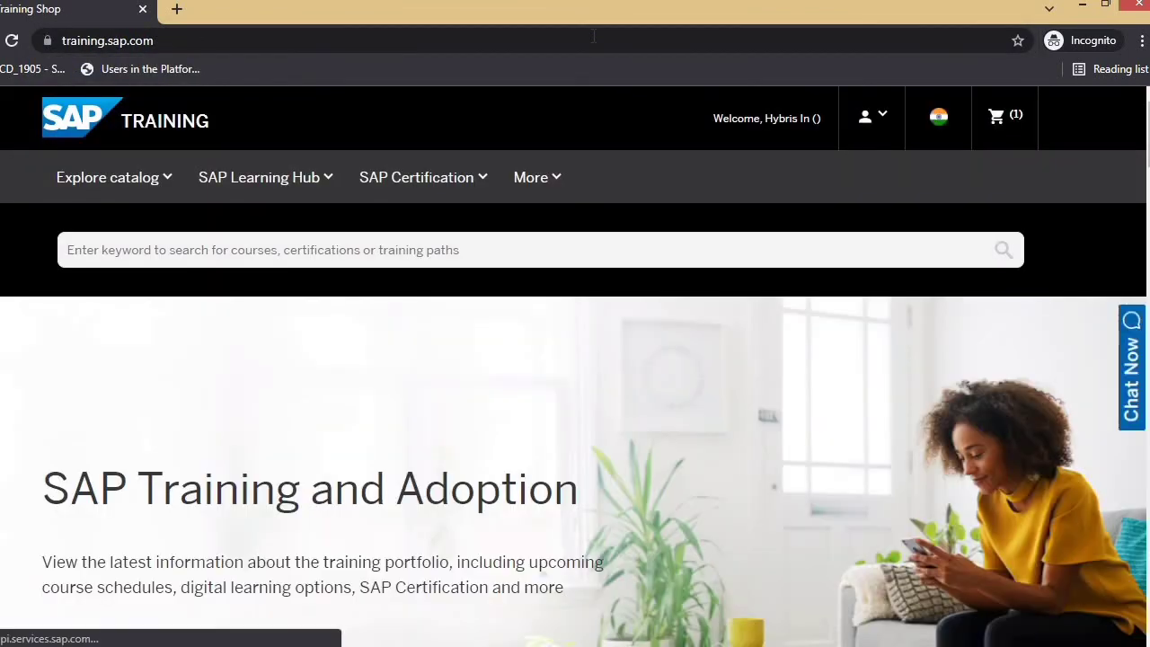
pyautogui.click(480, 179)
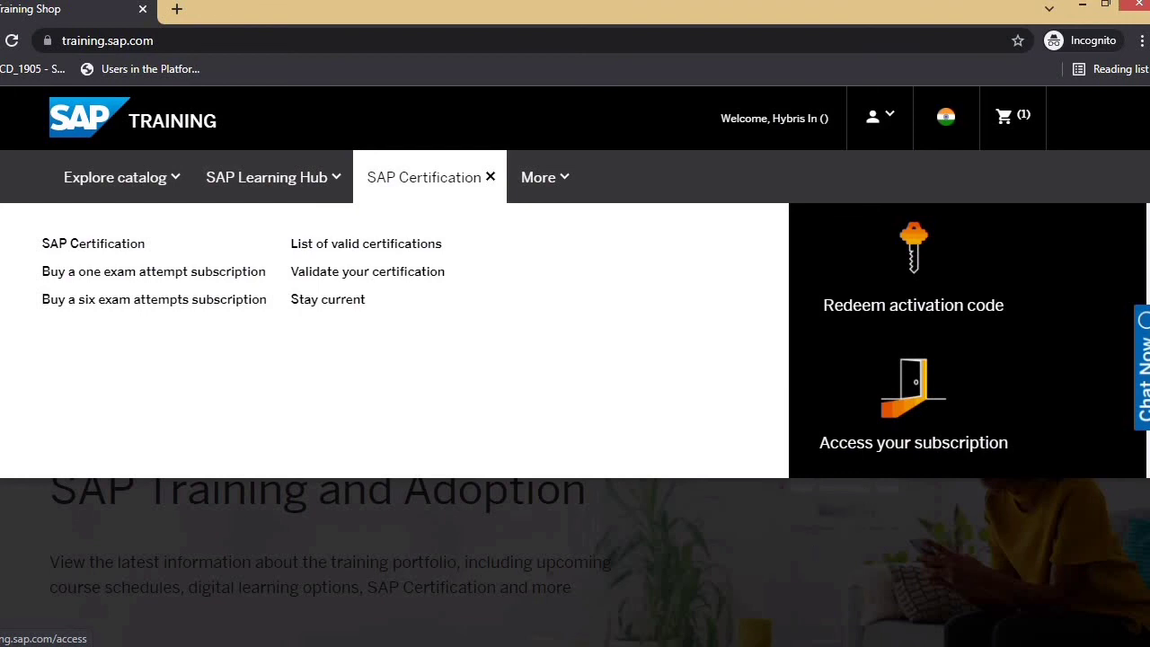
# - Switch to the HybrisCertification.txt notes in Notepad, highlight Steps 6 and 7, and minimise the window to return to Chrome
pyautogui.hotkey('alt', 'Tab')
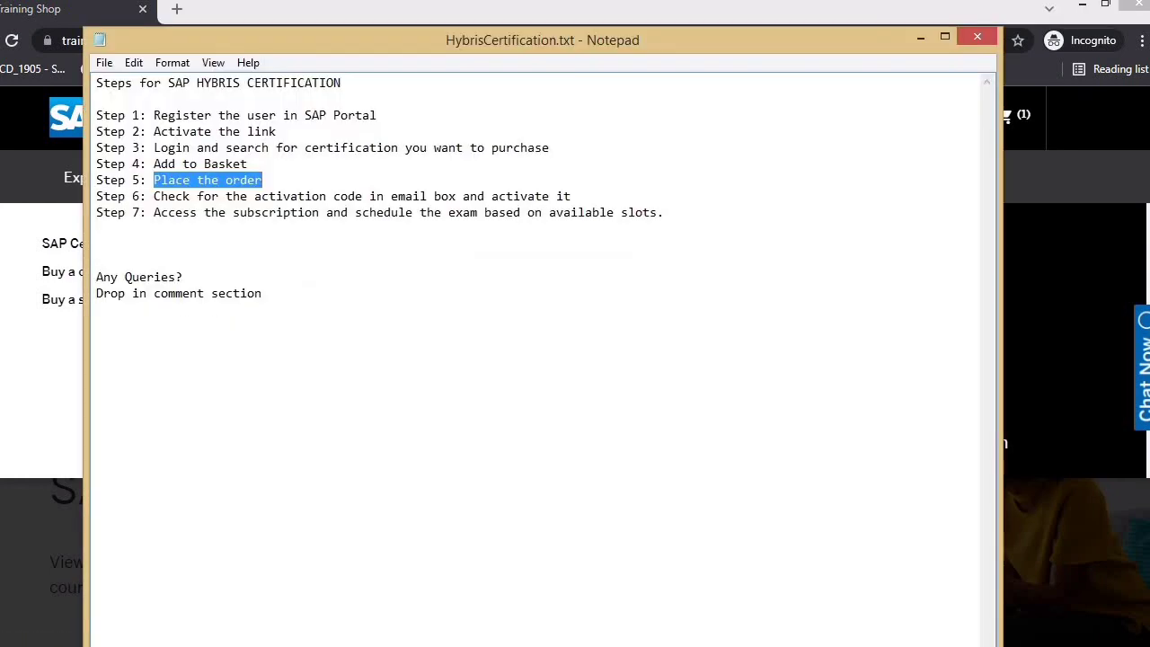
pyautogui.click(345, 296)
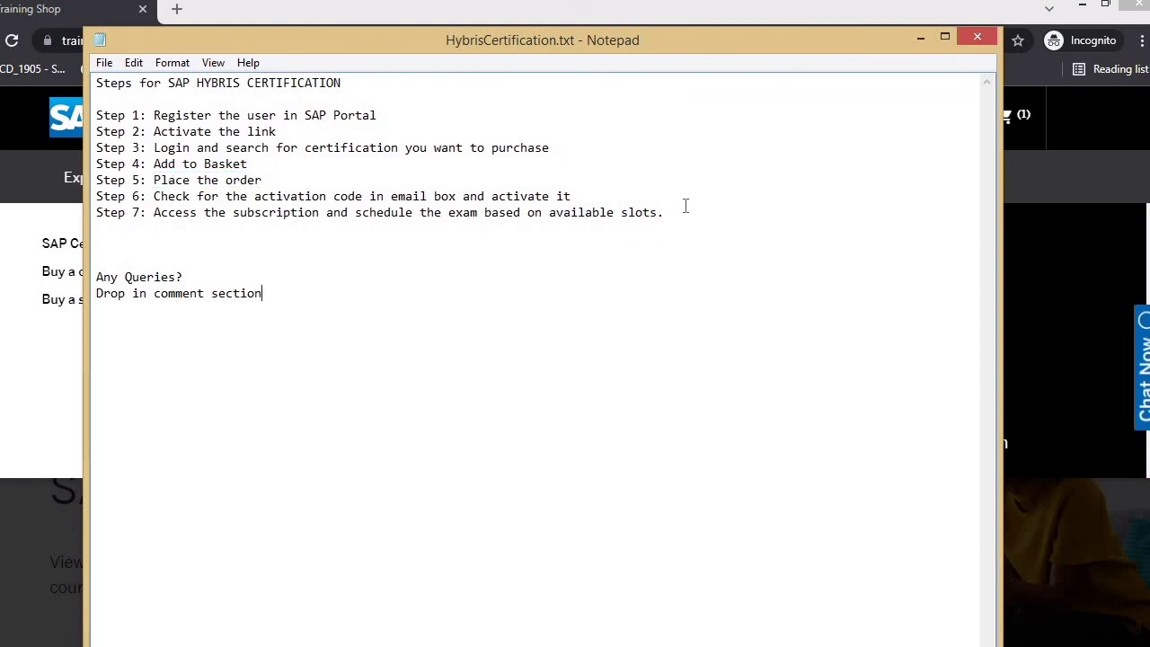
pyautogui.moveTo(663, 210); pyautogui.dragTo(93, 196)
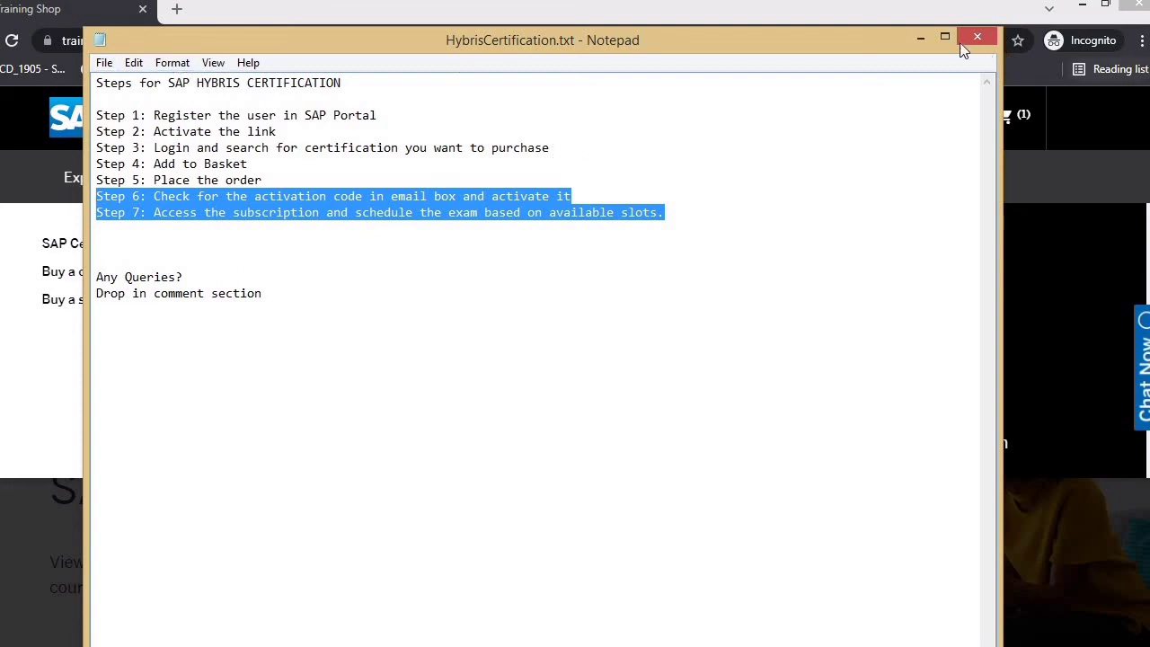
pyautogui.click(918, 40)
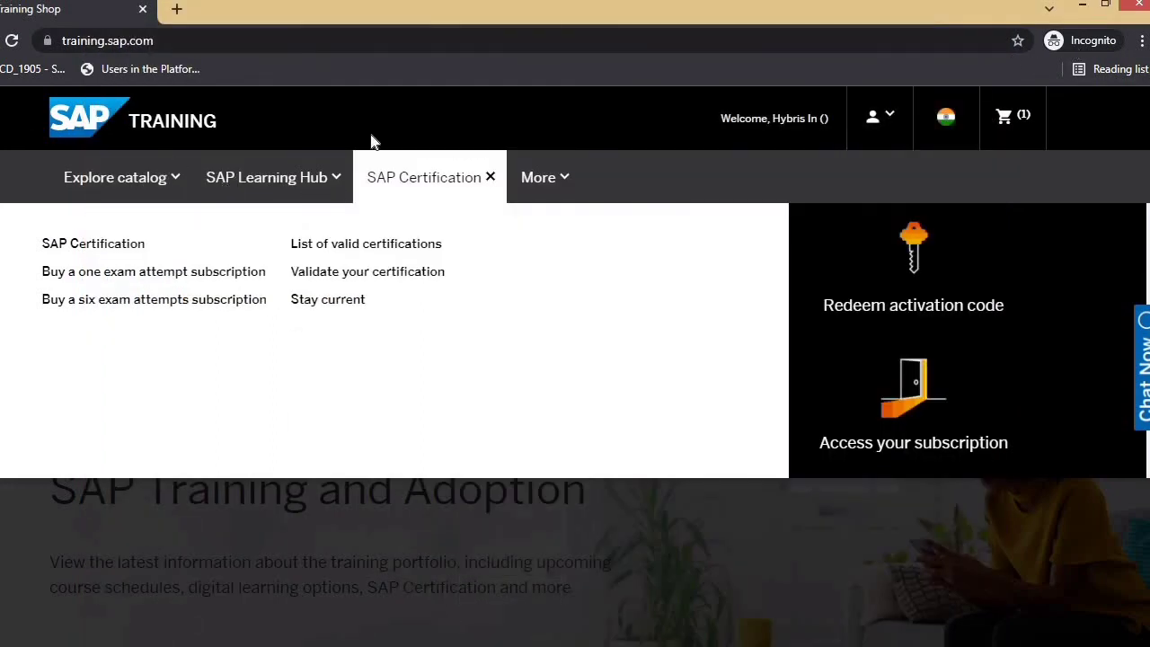